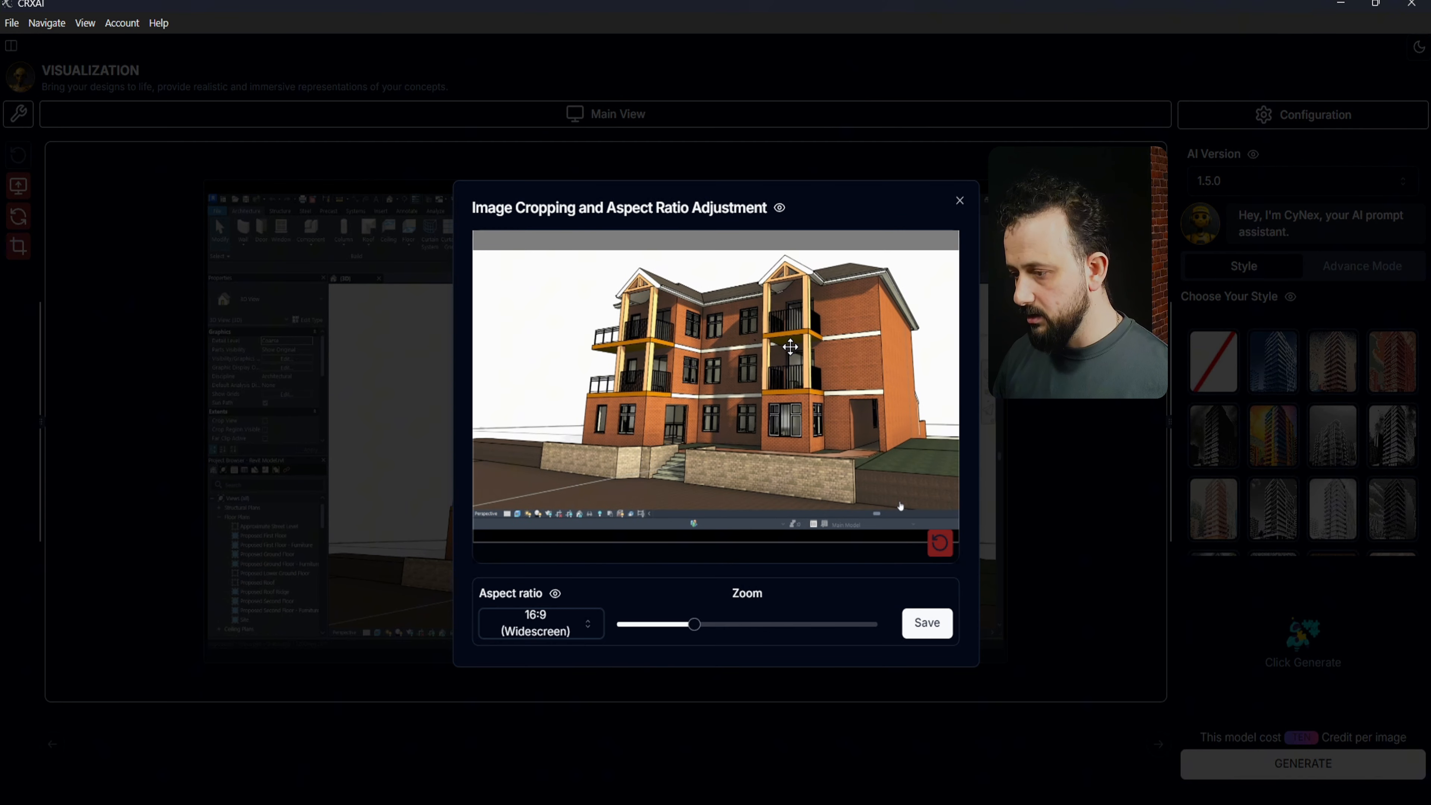
Step: Zoom and reposition the brick house in the 16:9 crop, then save it as the Original
scroll(825, 327, up, 3)
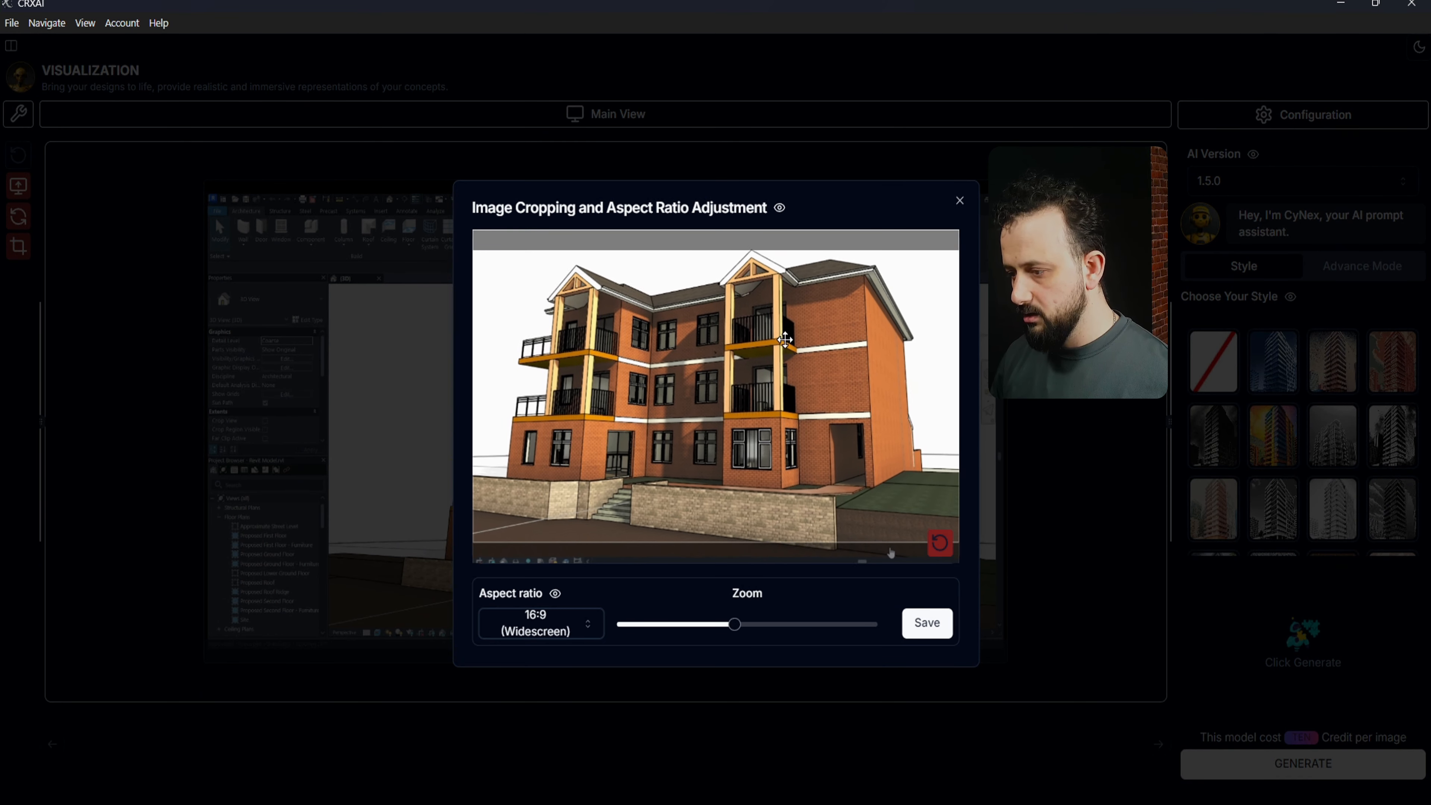
scroll(772, 341, down, 2)
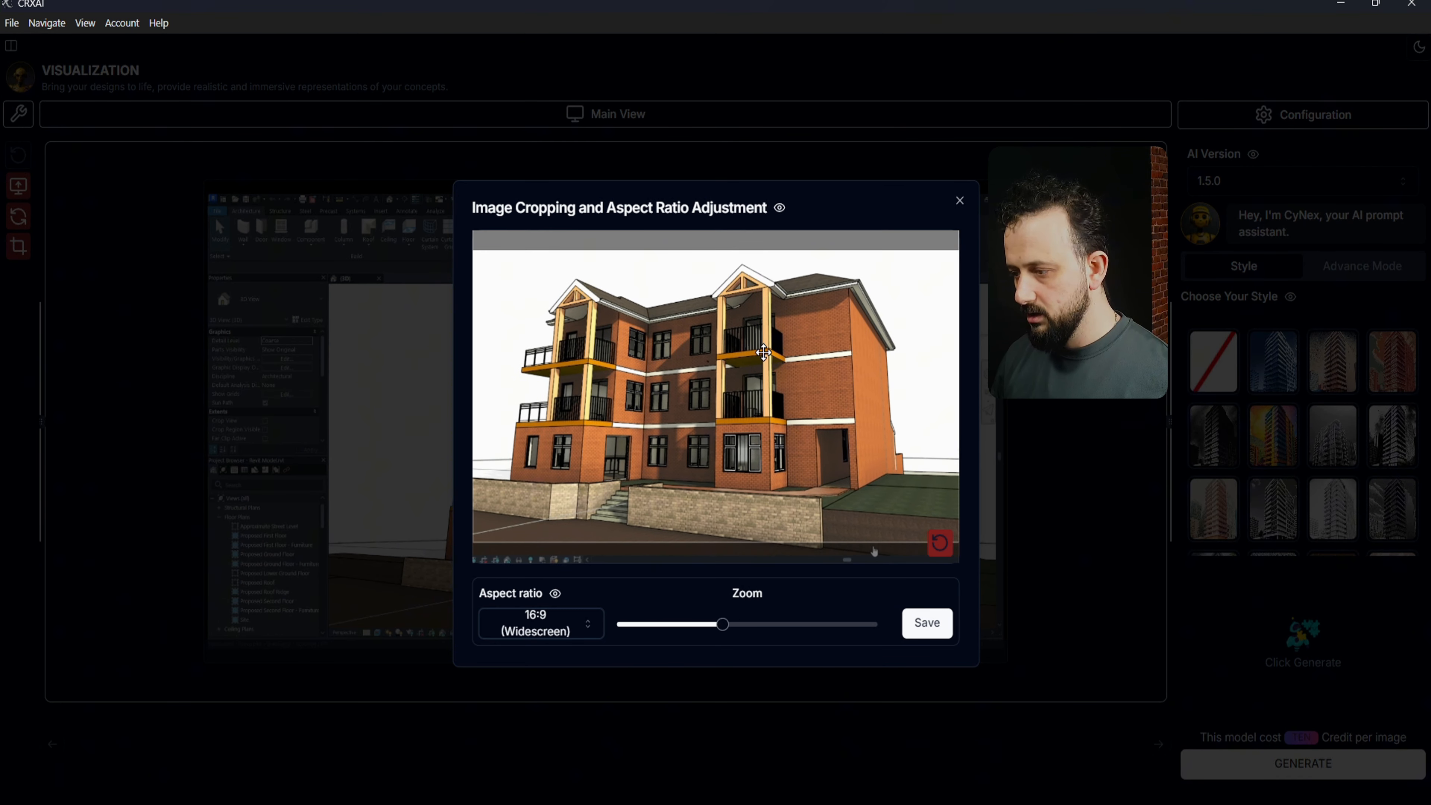
scroll(774, 363, down, 1)
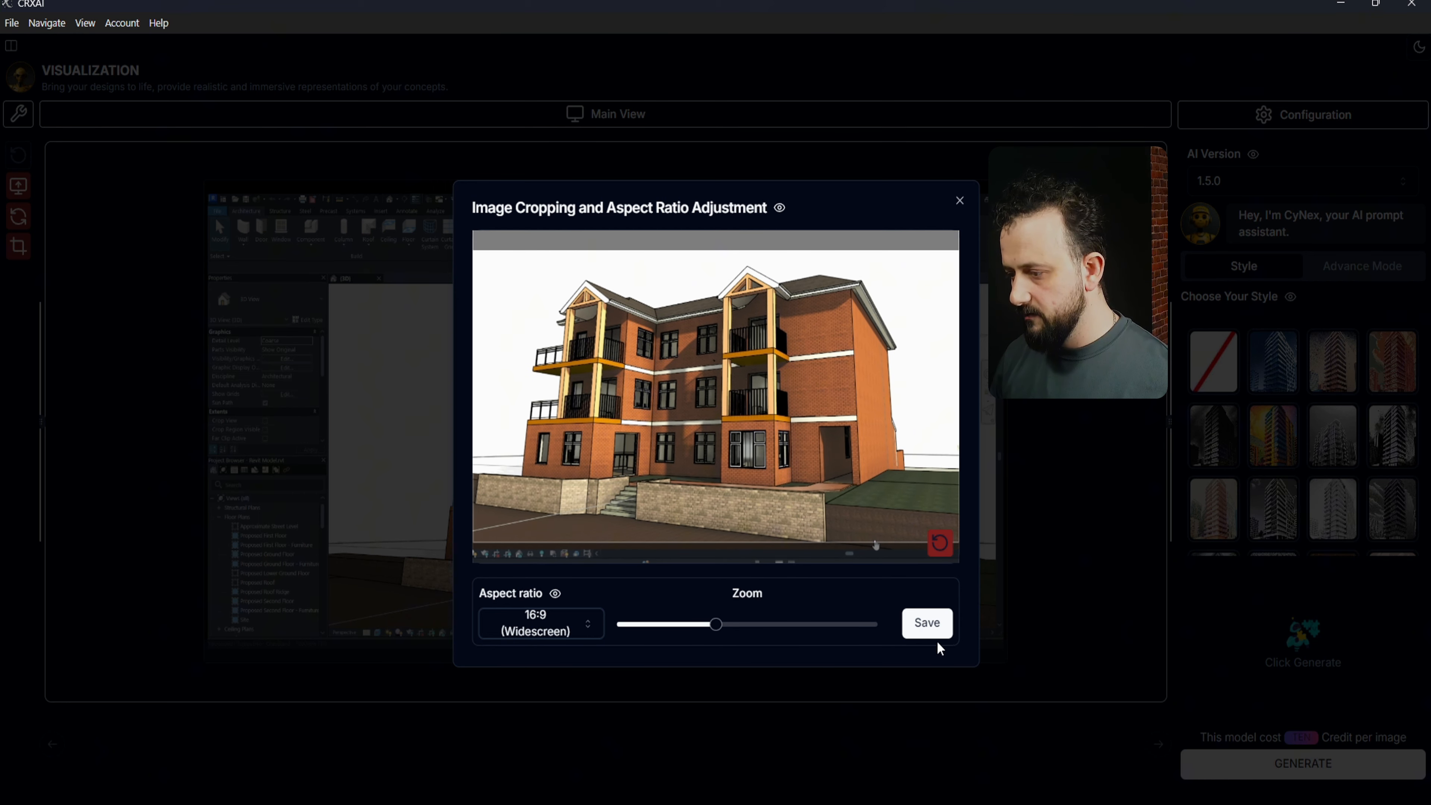
click(925, 623)
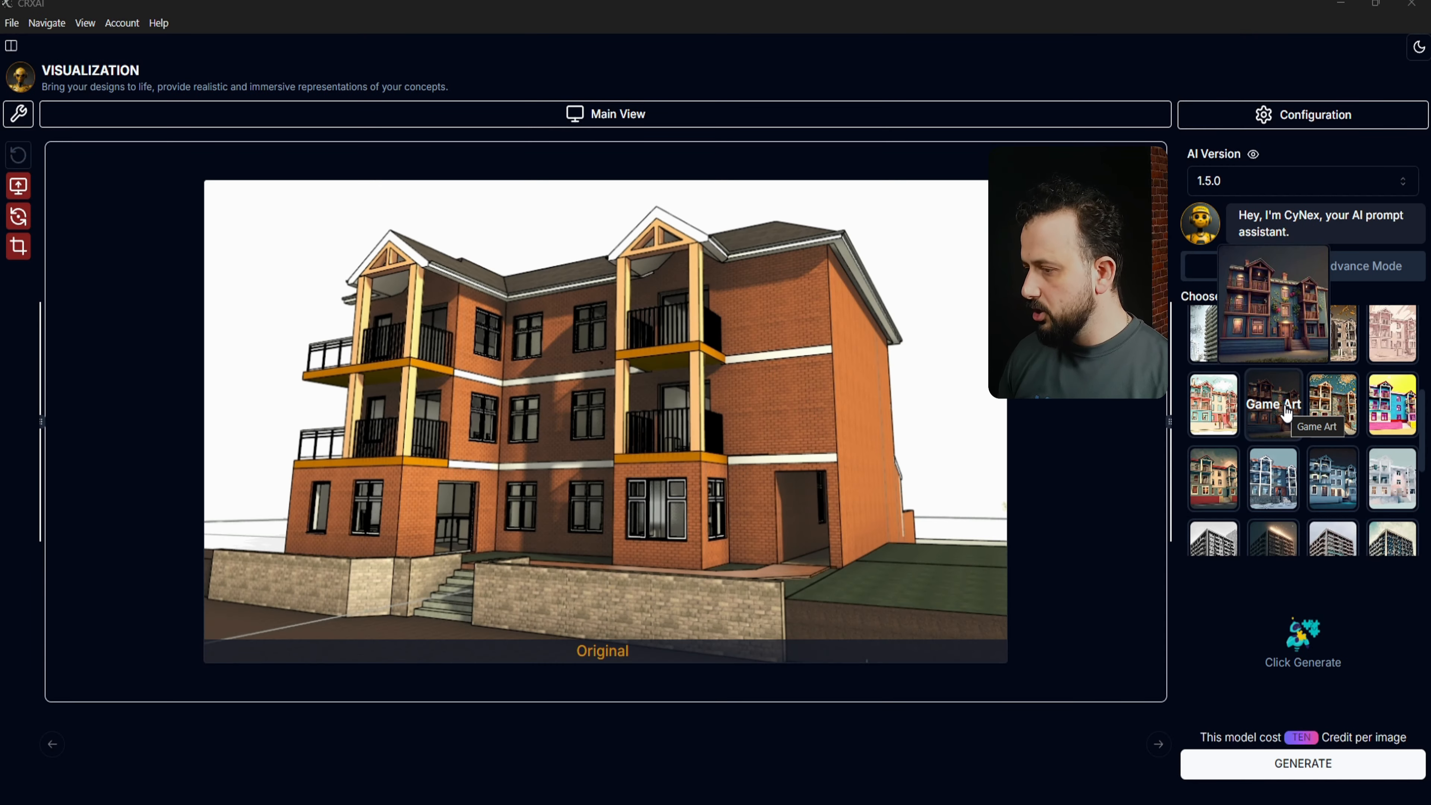
Step: Select the Colored Pencil style and generate a multicoloured AI render of the house
scroll(1319, 360, up, 5)
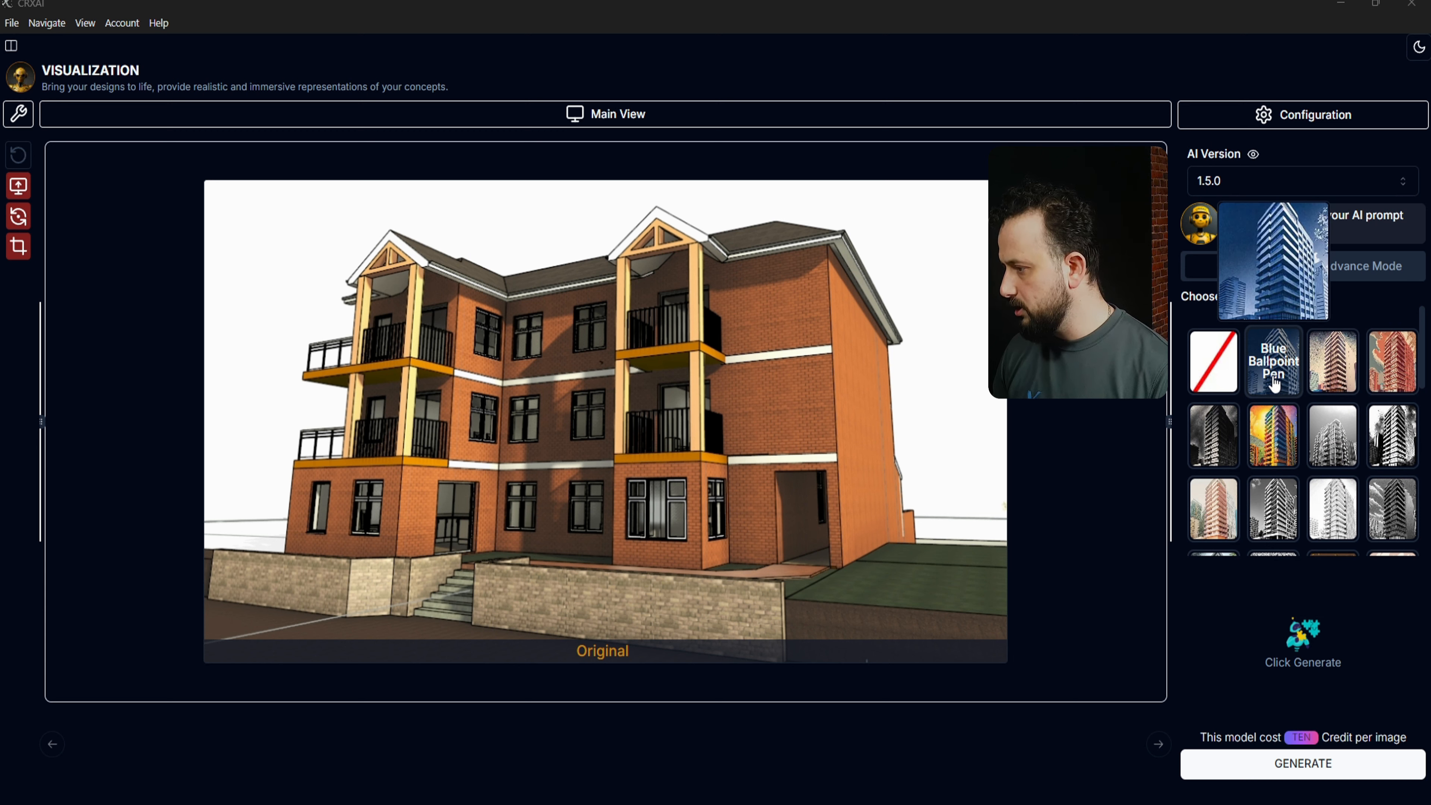
click(1282, 455)
scroll(1282, 455, down, 1)
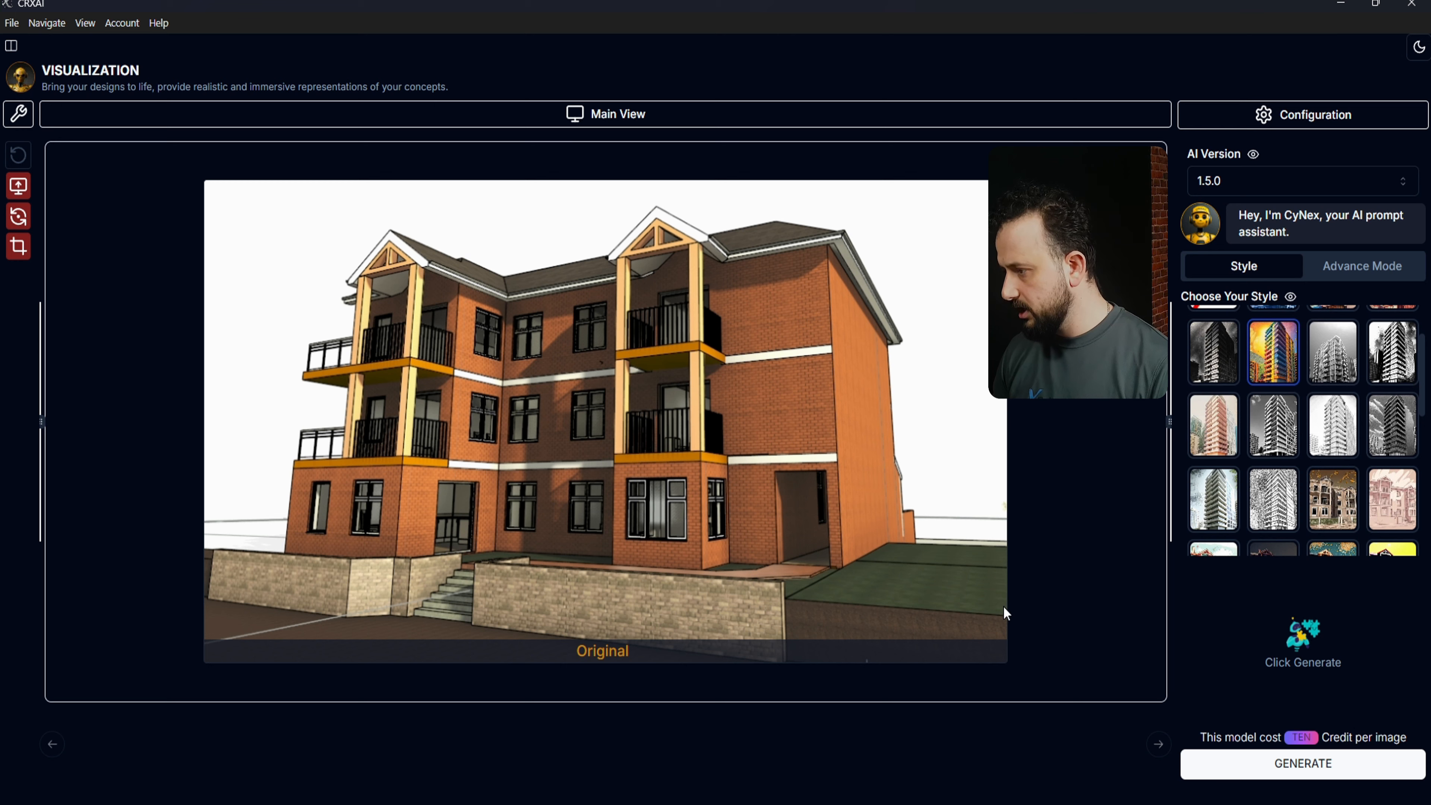
mouse_move(1283, 361)
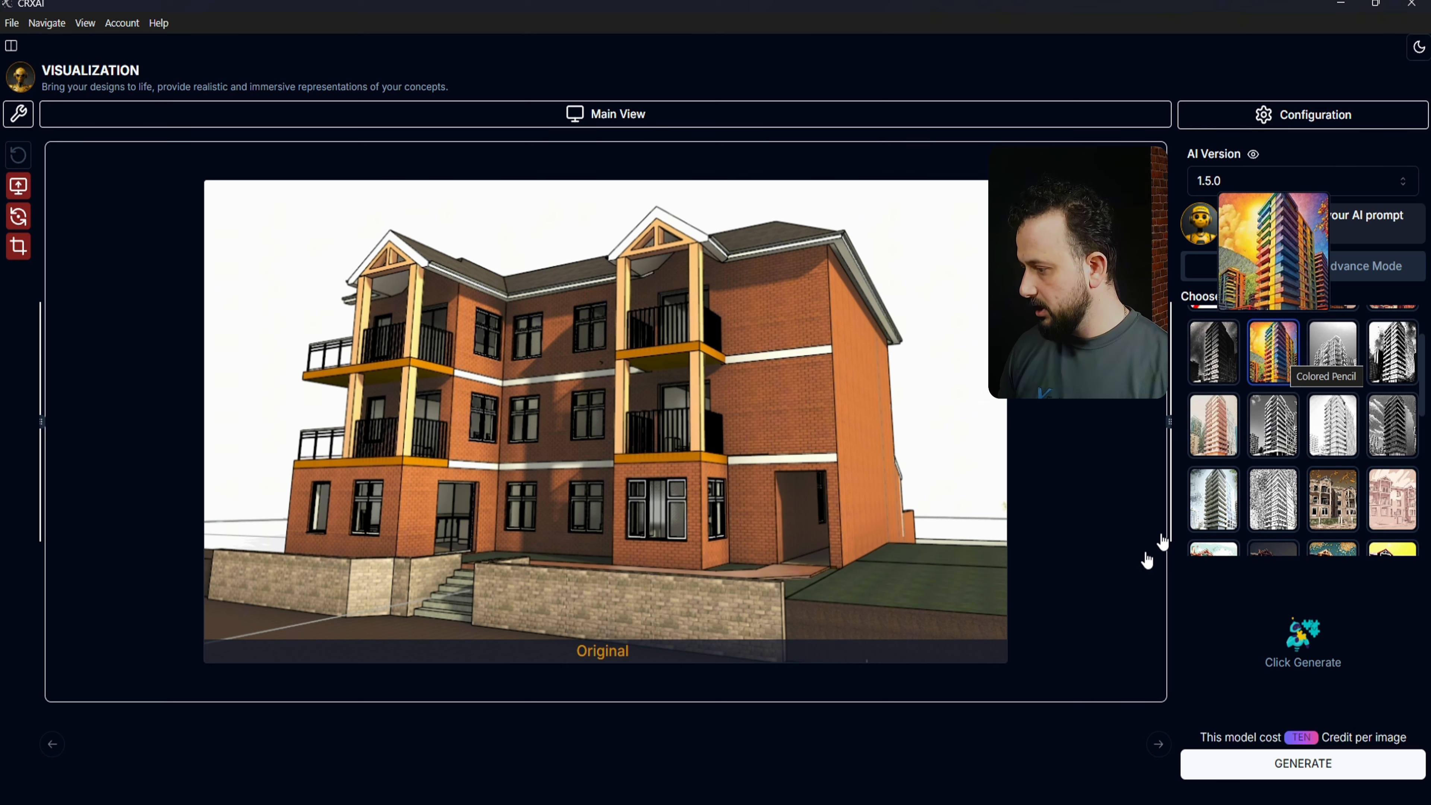
click(1339, 778)
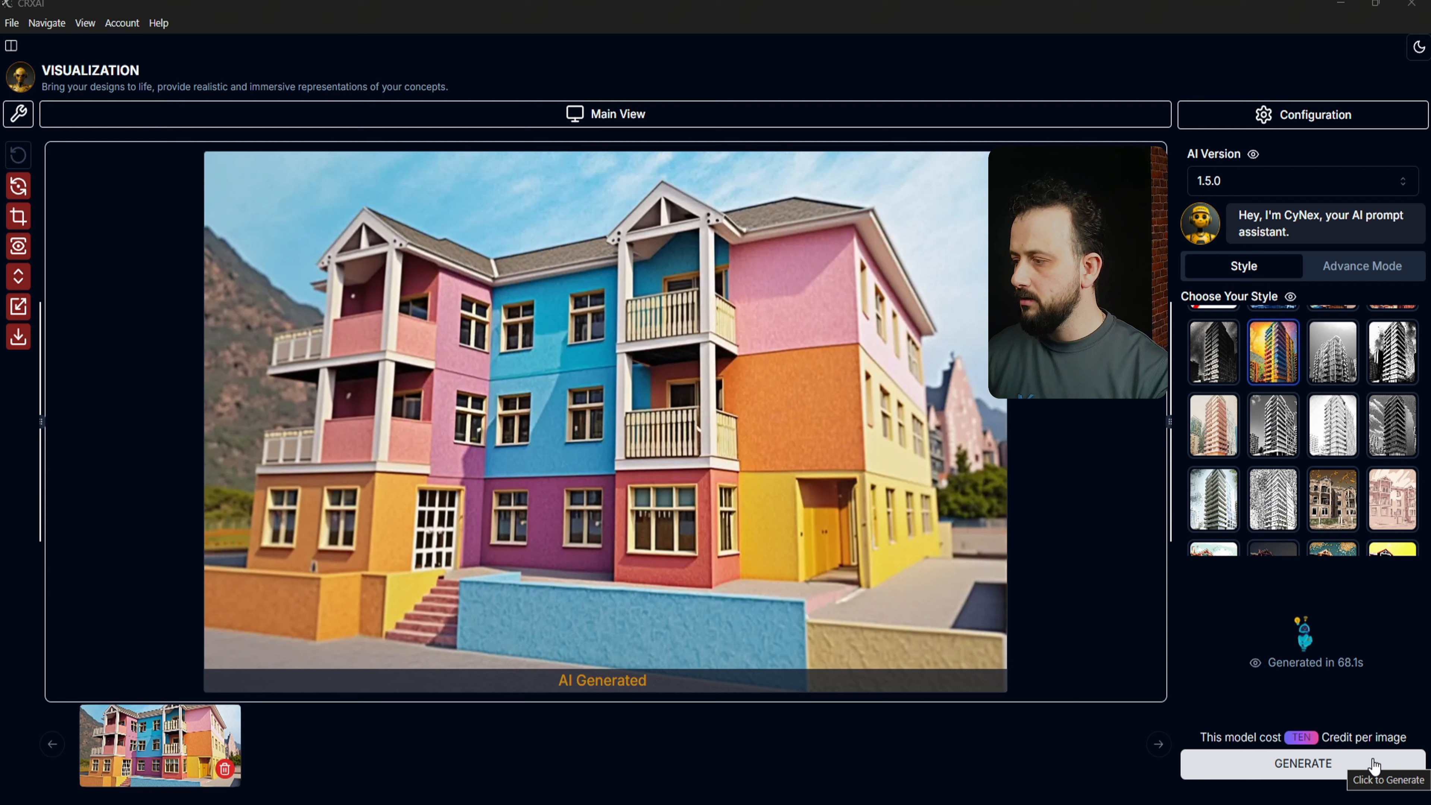
Step: Generate a green, cartoon-like render of the house with a colourful cartoon style
scroll(1242, 491, down, 2)
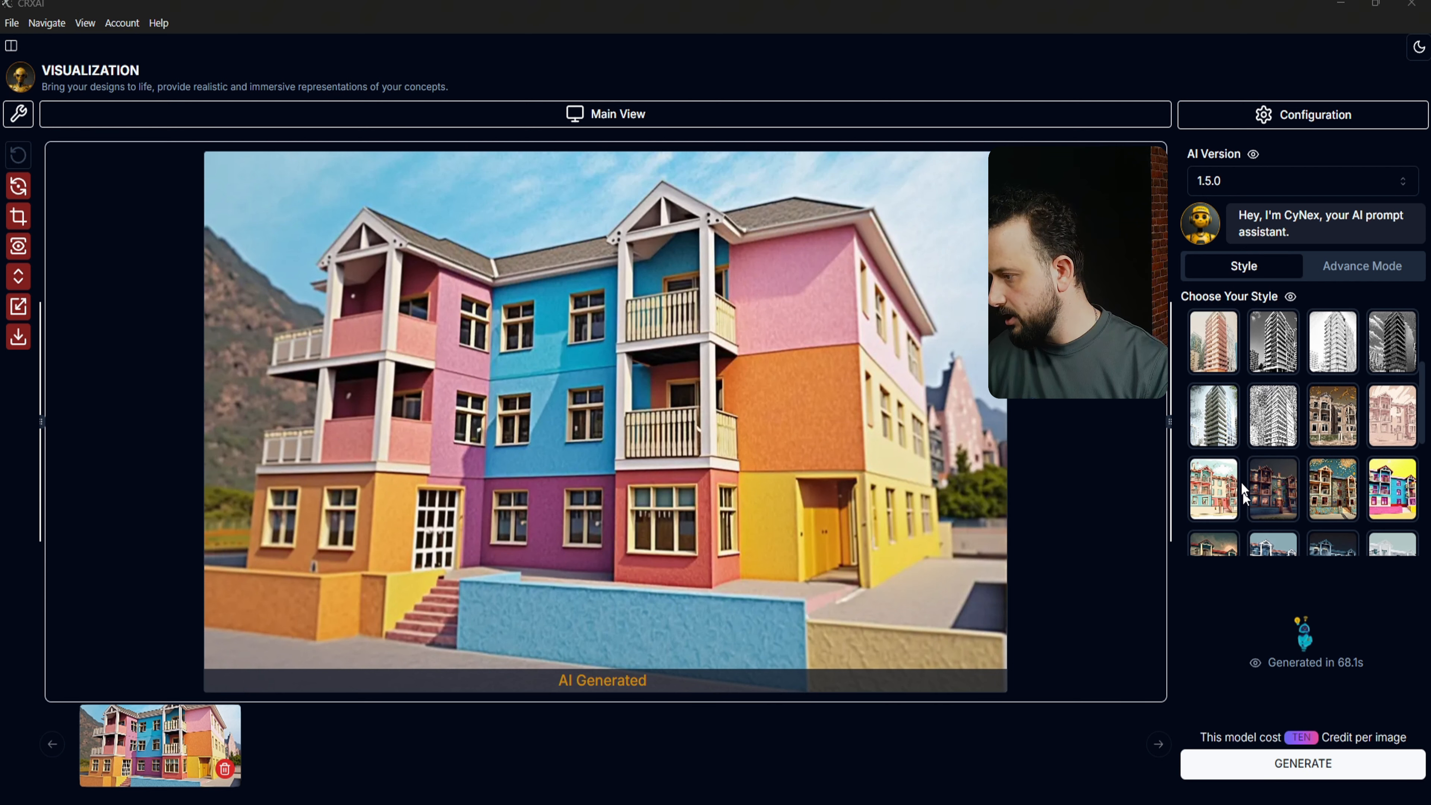
click(1234, 485)
click(1357, 768)
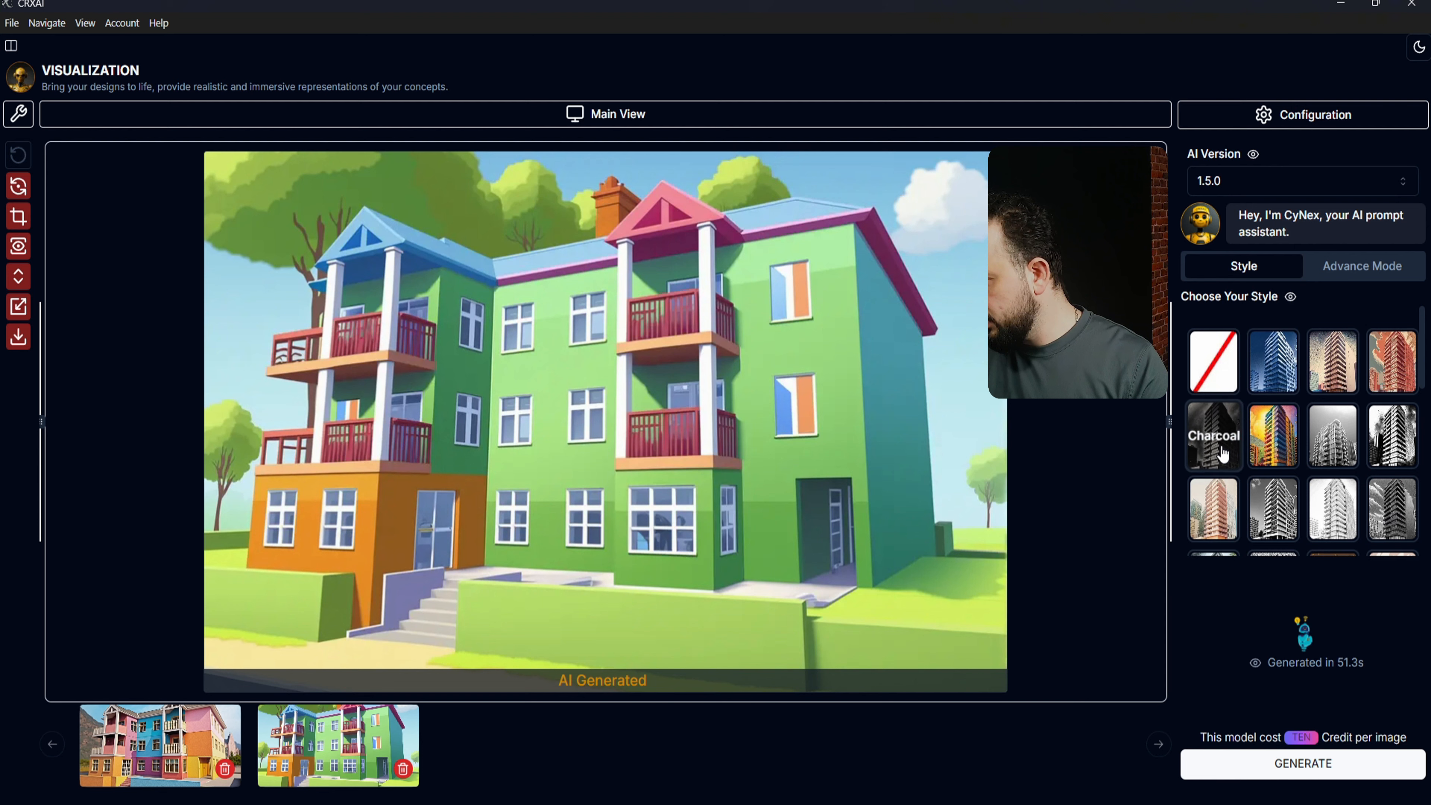
Step: Generate a black-and-white charcoal sketch render of the house with the Charcoal style
click(1227, 467)
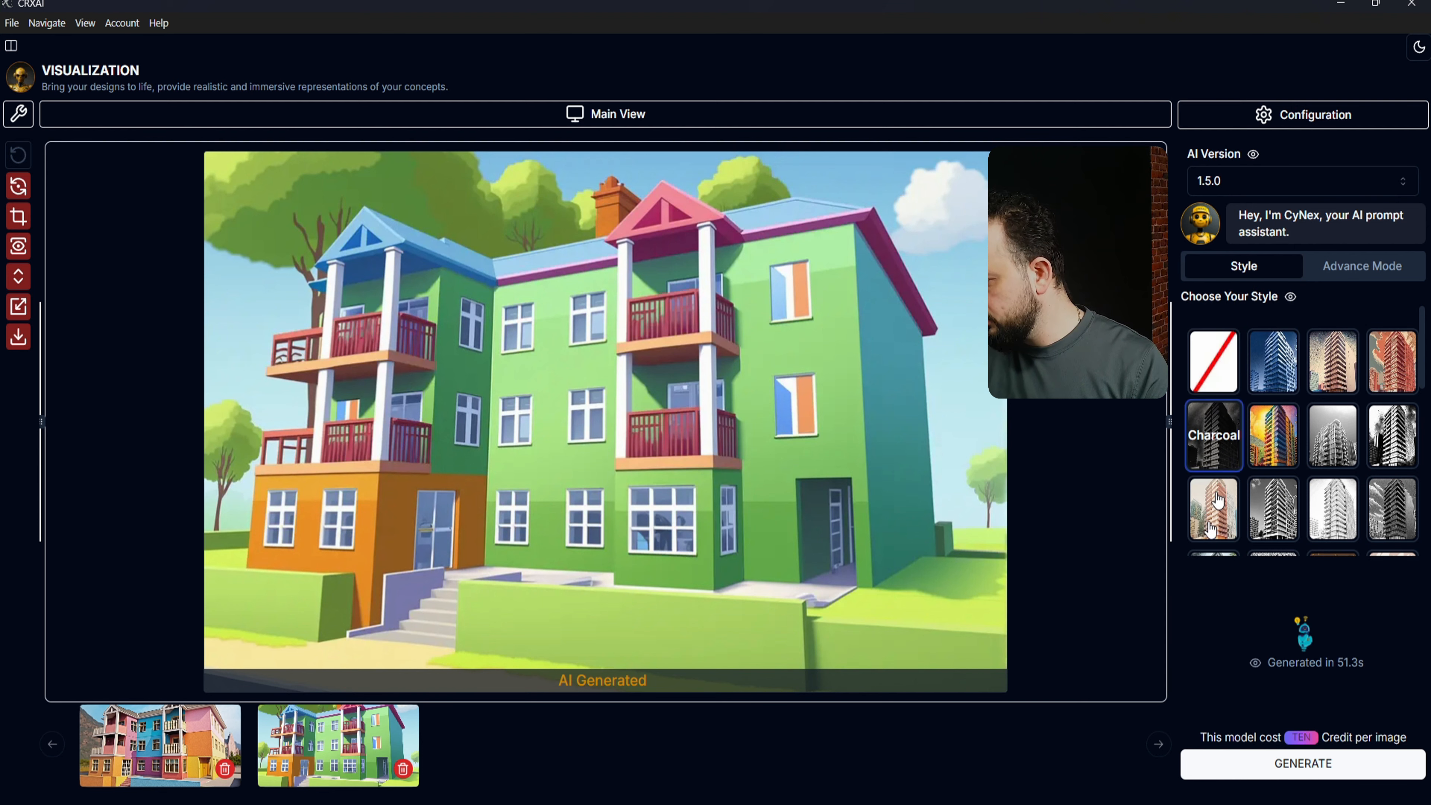
click(1315, 769)
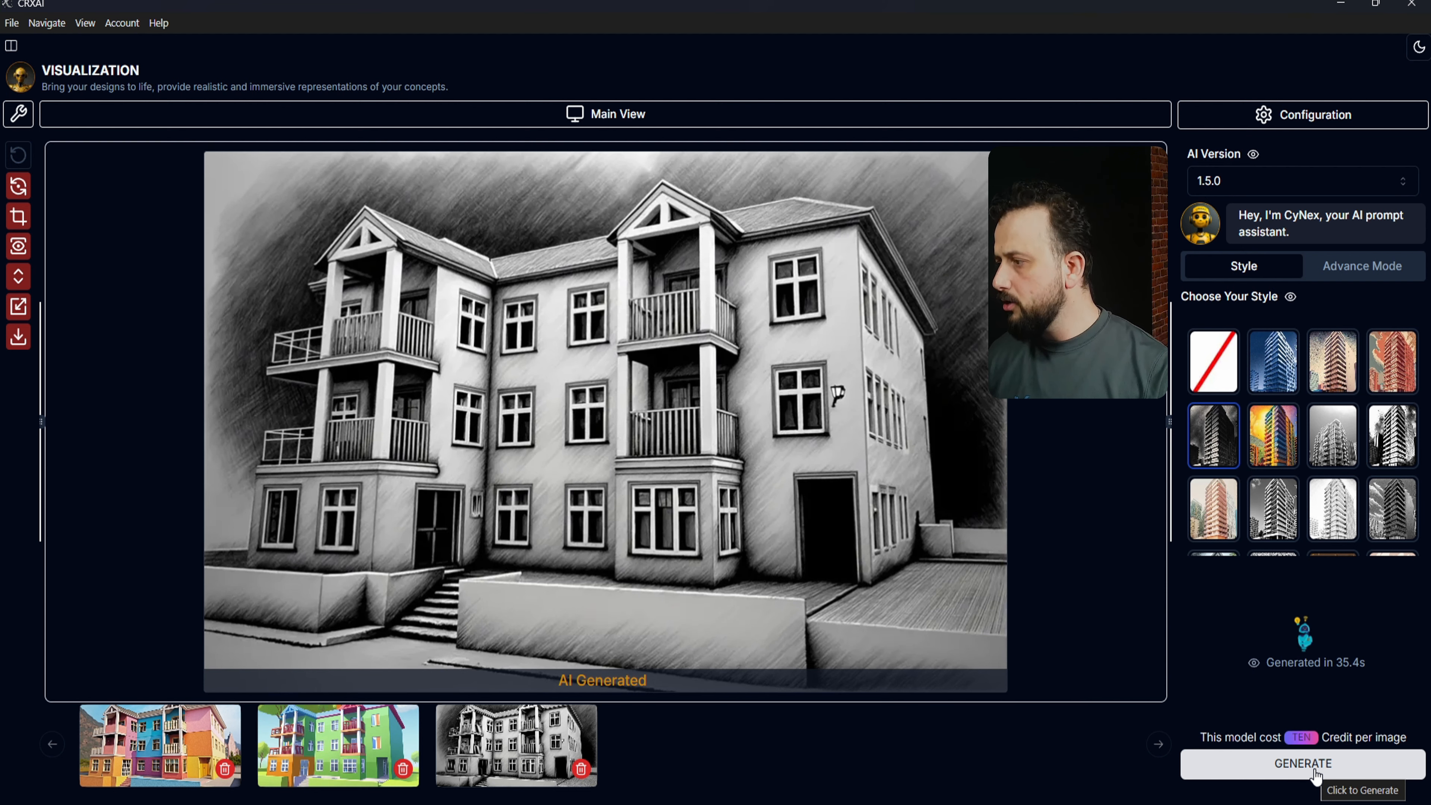
click(1316, 777)
Step: In Advance Mode, write the red brick prompt with vegetation, white window frame, slate roof and steel columns
click(1331, 279)
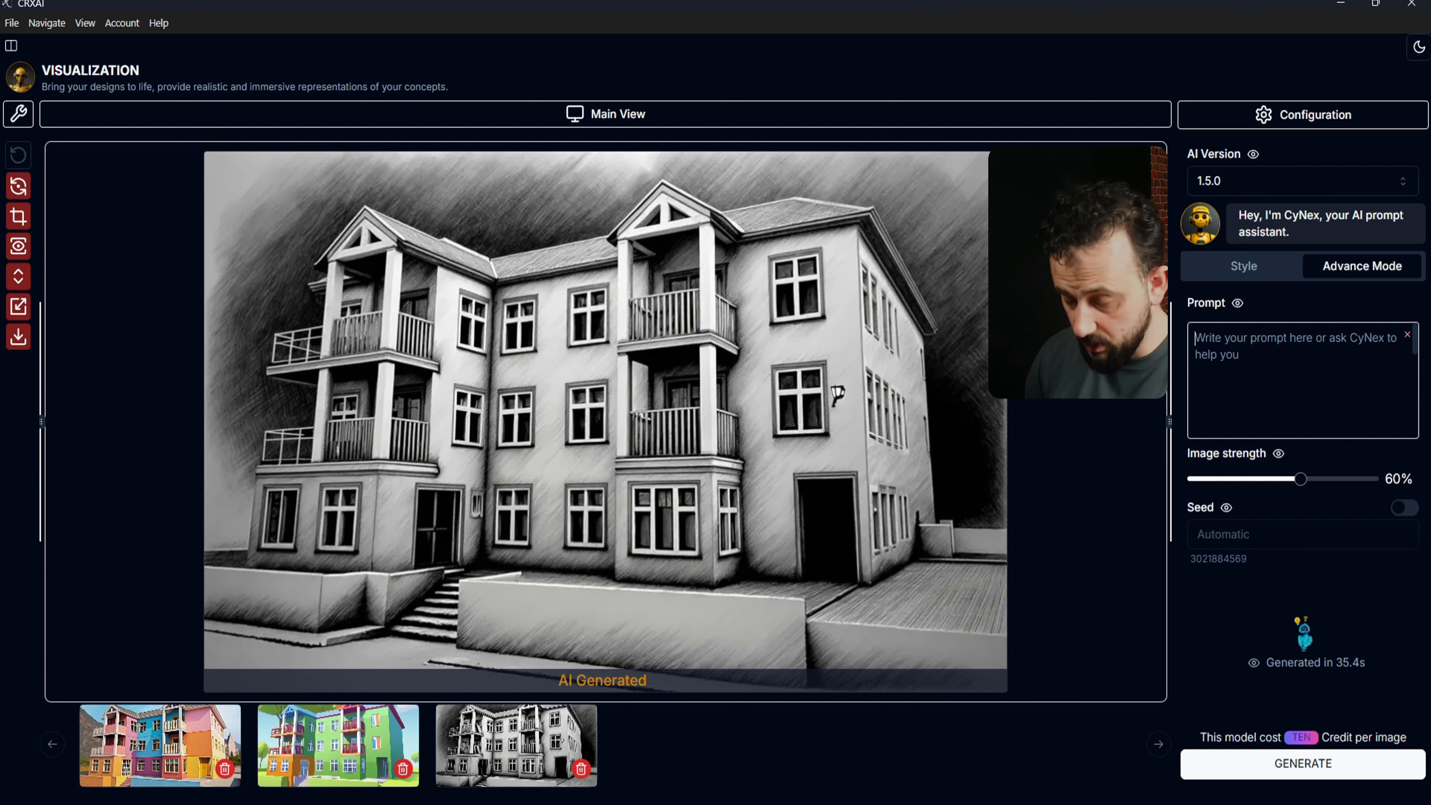
text(red brick, vegeta)
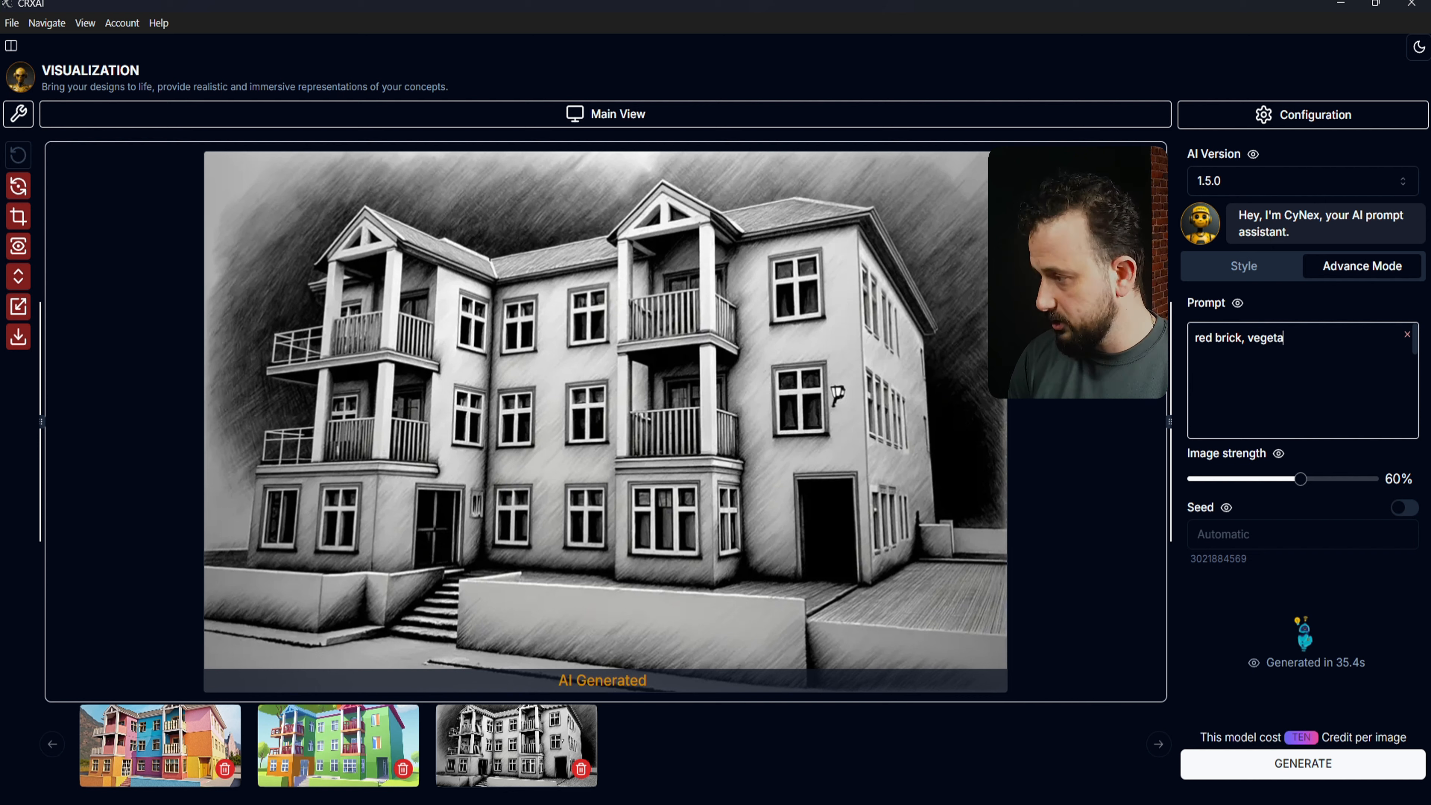
text(tion, white window frame, slate roof,)
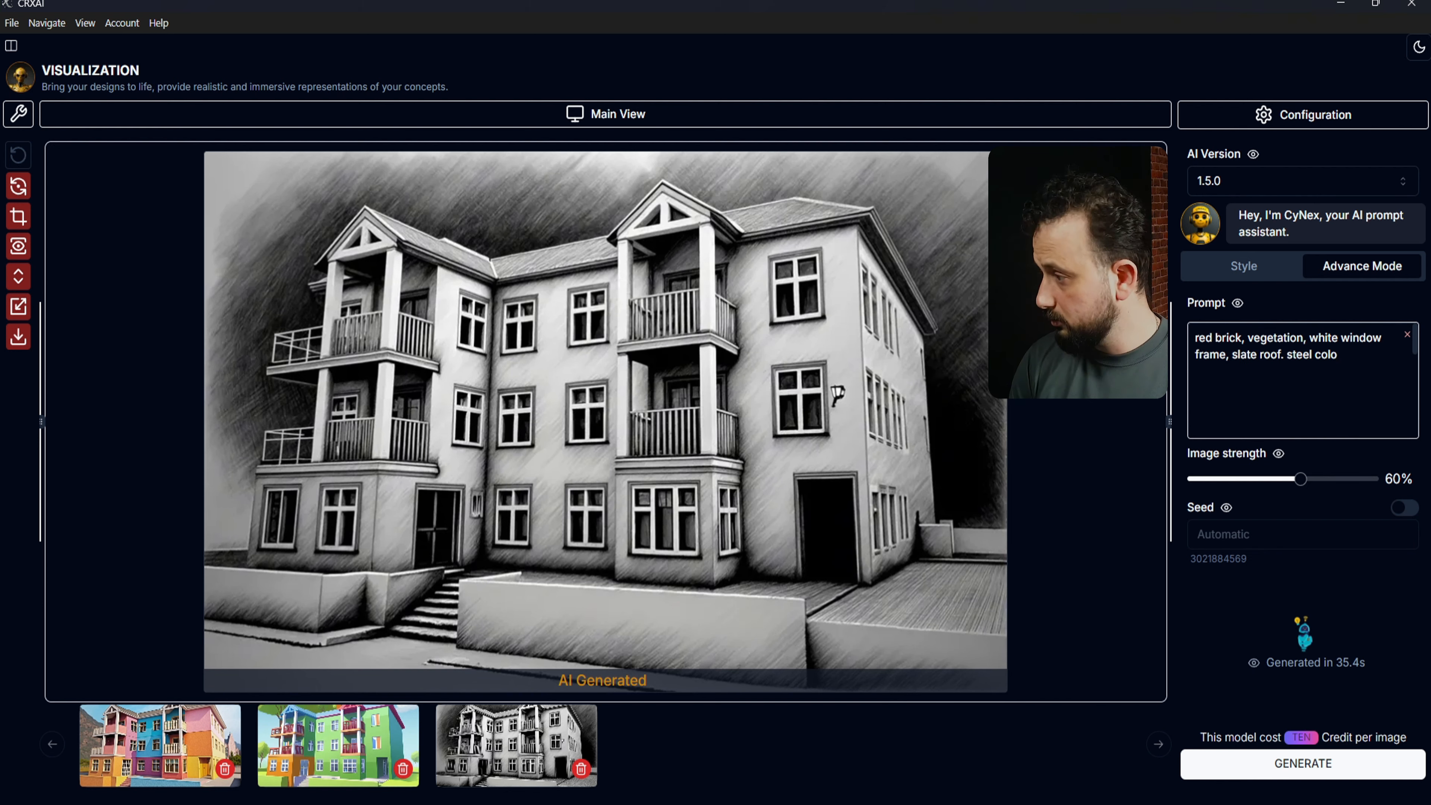
double_click(1337, 354)
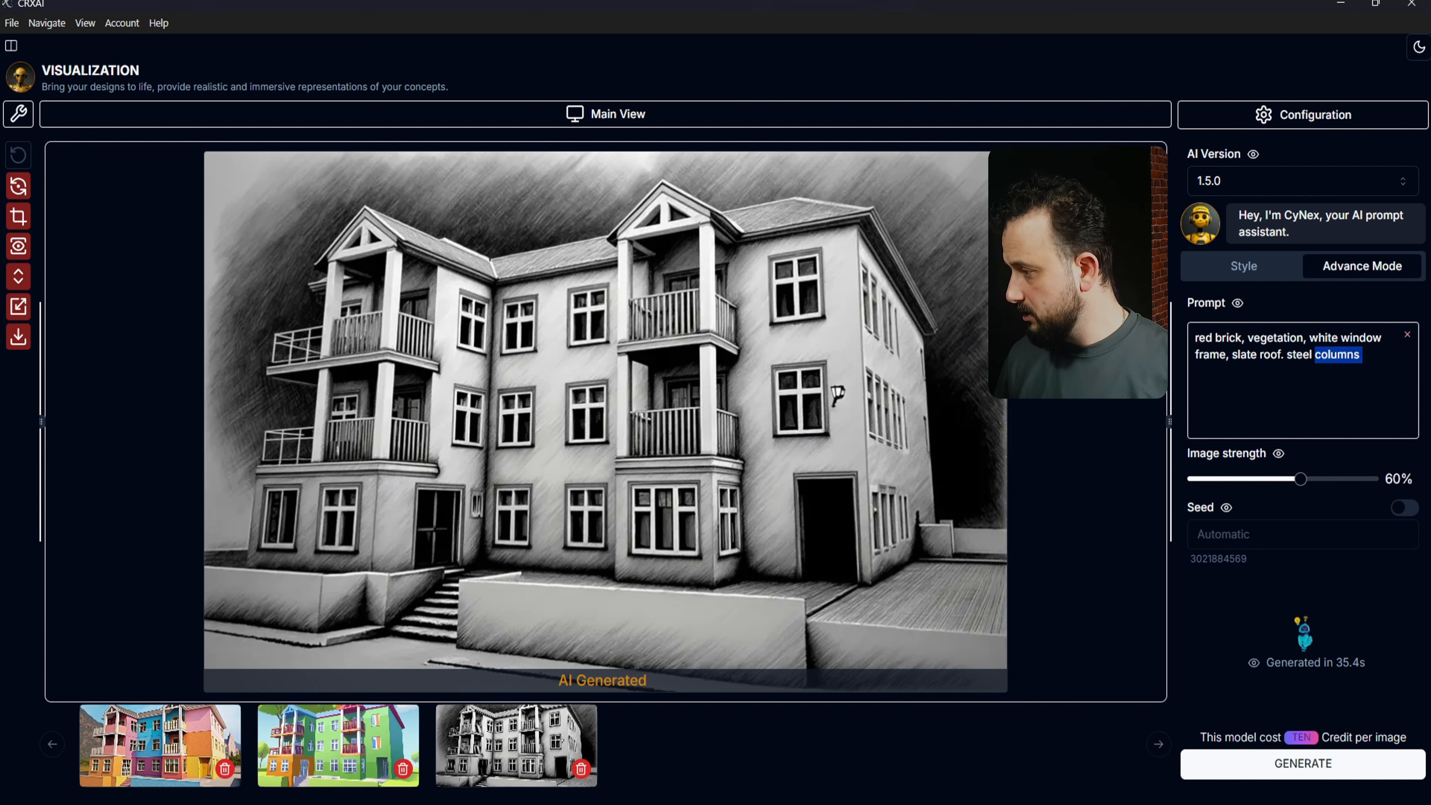
click(1284, 355)
key(BackSpace)
text(,)
click(1364, 354)
text(.)
Step: Add 'rusty' before steel and 'damaged' before slate roof, then generate the red-brick render
click(1286, 354)
text(rusty)
click(1232, 354)
text(damaged)
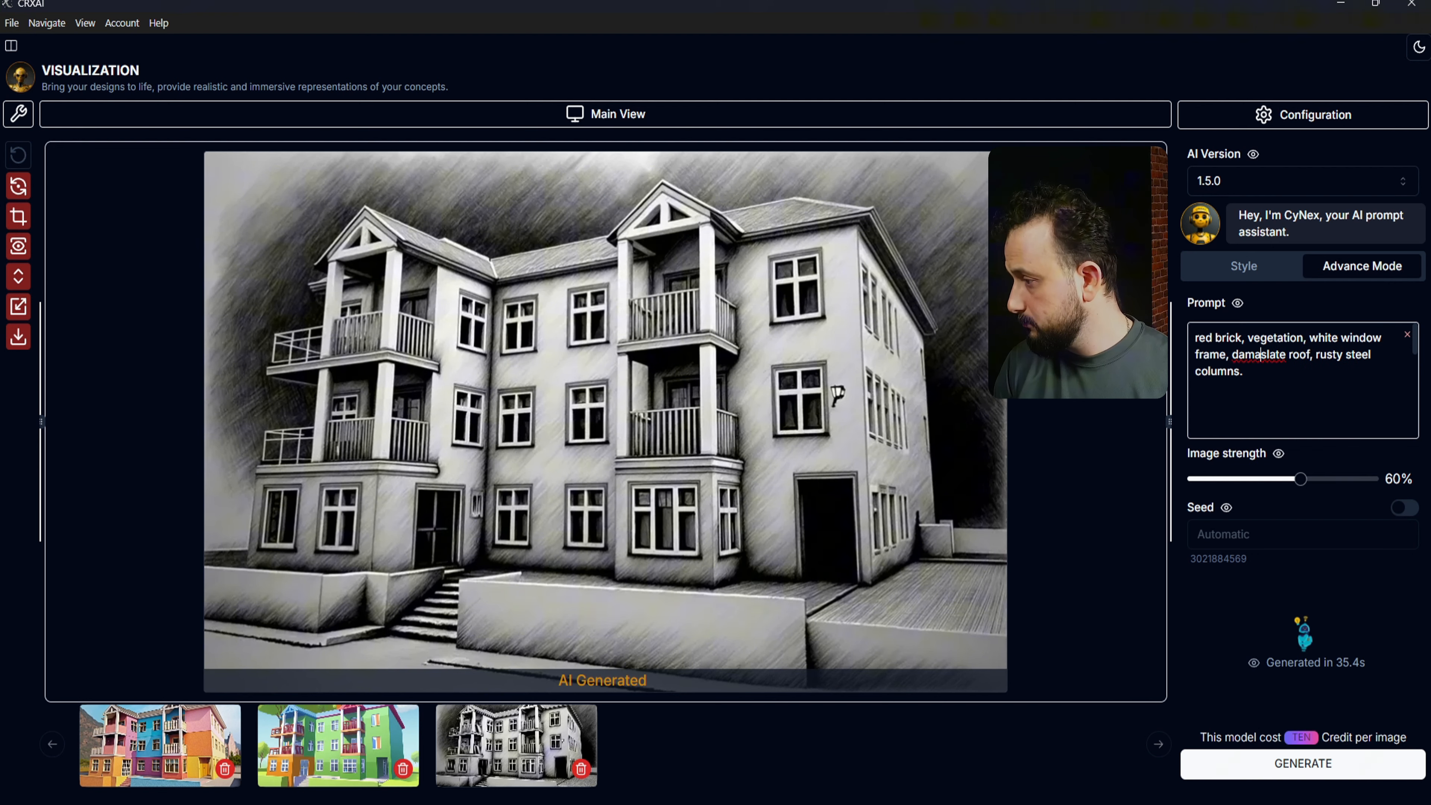
click(1325, 769)
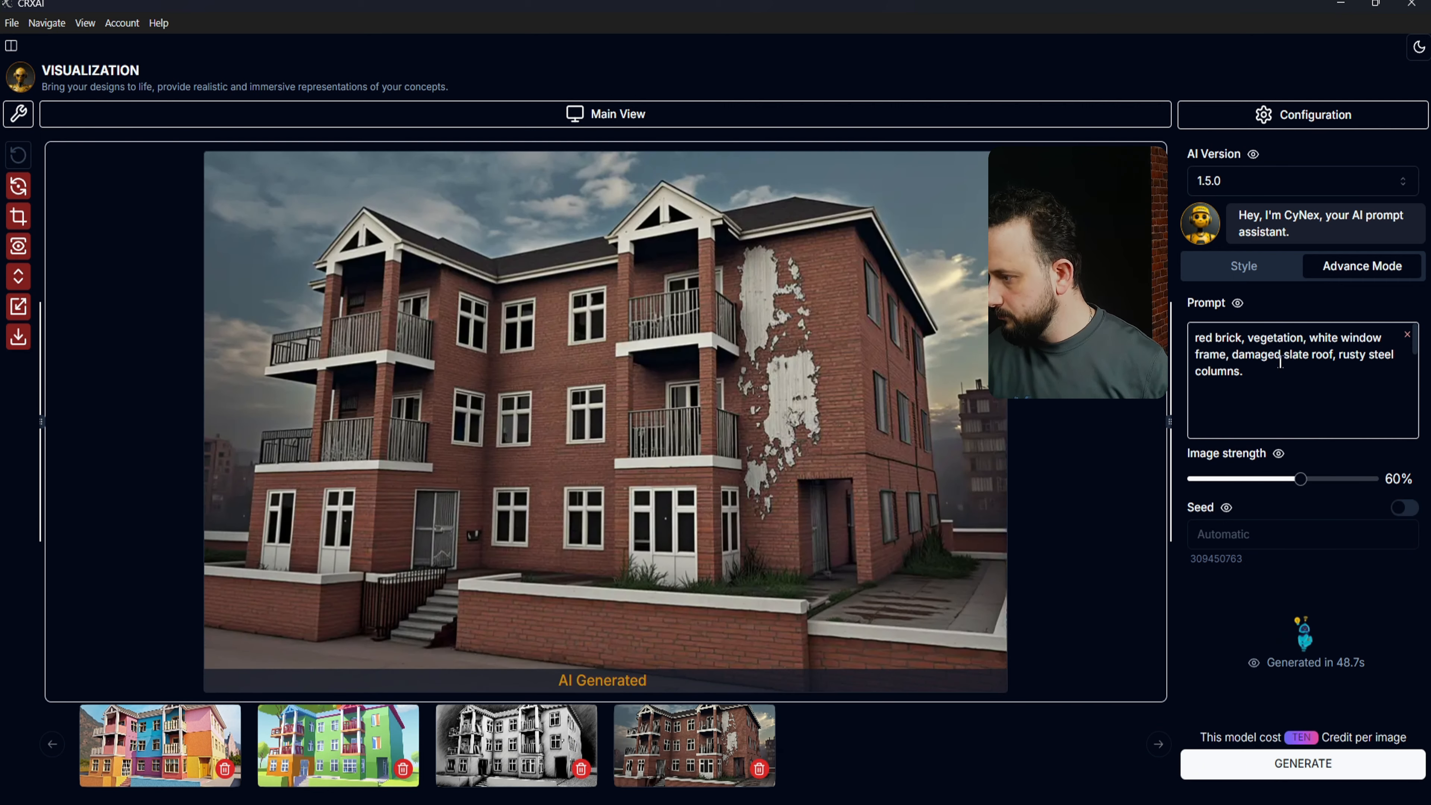
double_click(1275, 356)
Step: Replace 'damaged' with 'solar panel on', raise image strength to 70%, regenerate, and inspect the render enlarged
text(solar panel on)
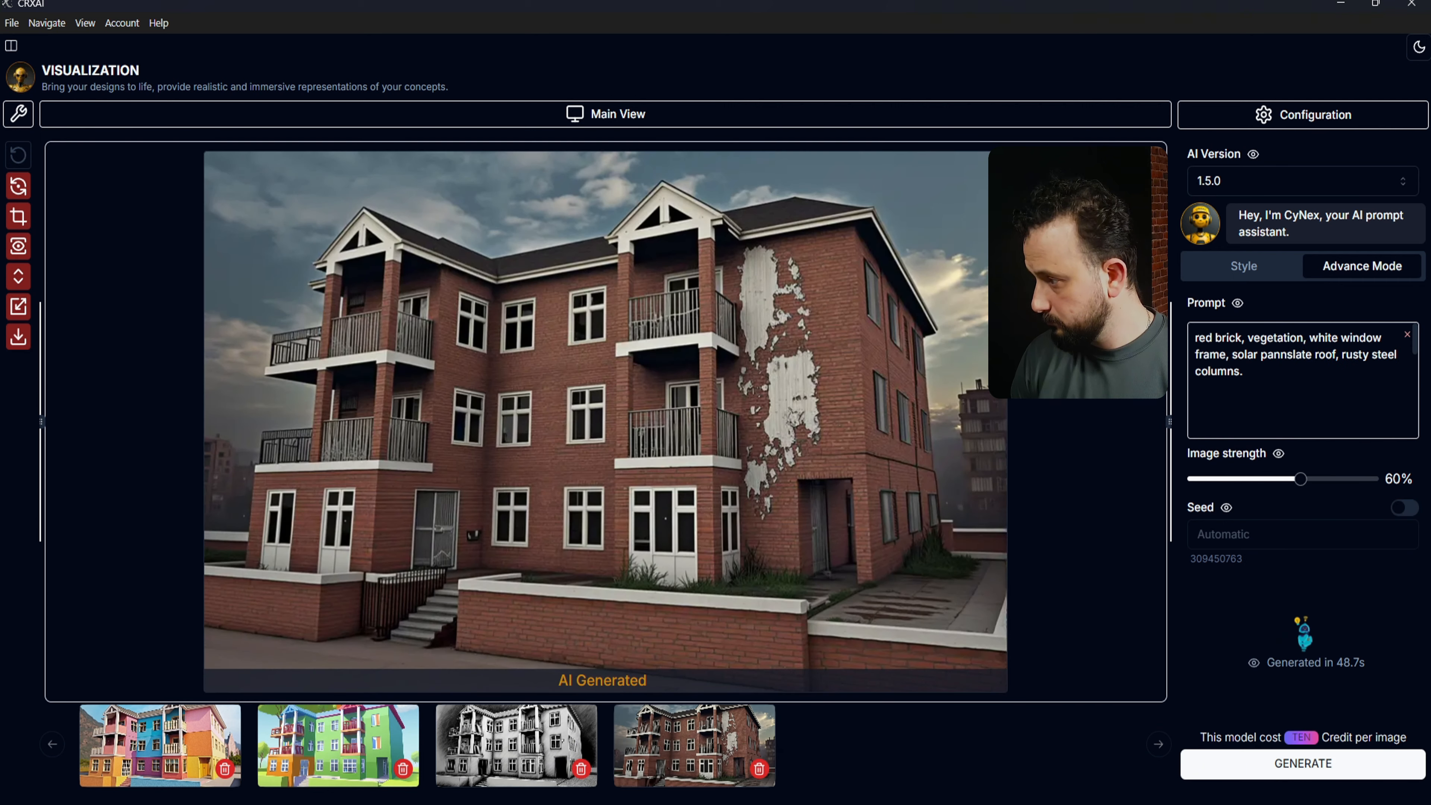
drag(1300, 484, 1318, 484)
click(1303, 763)
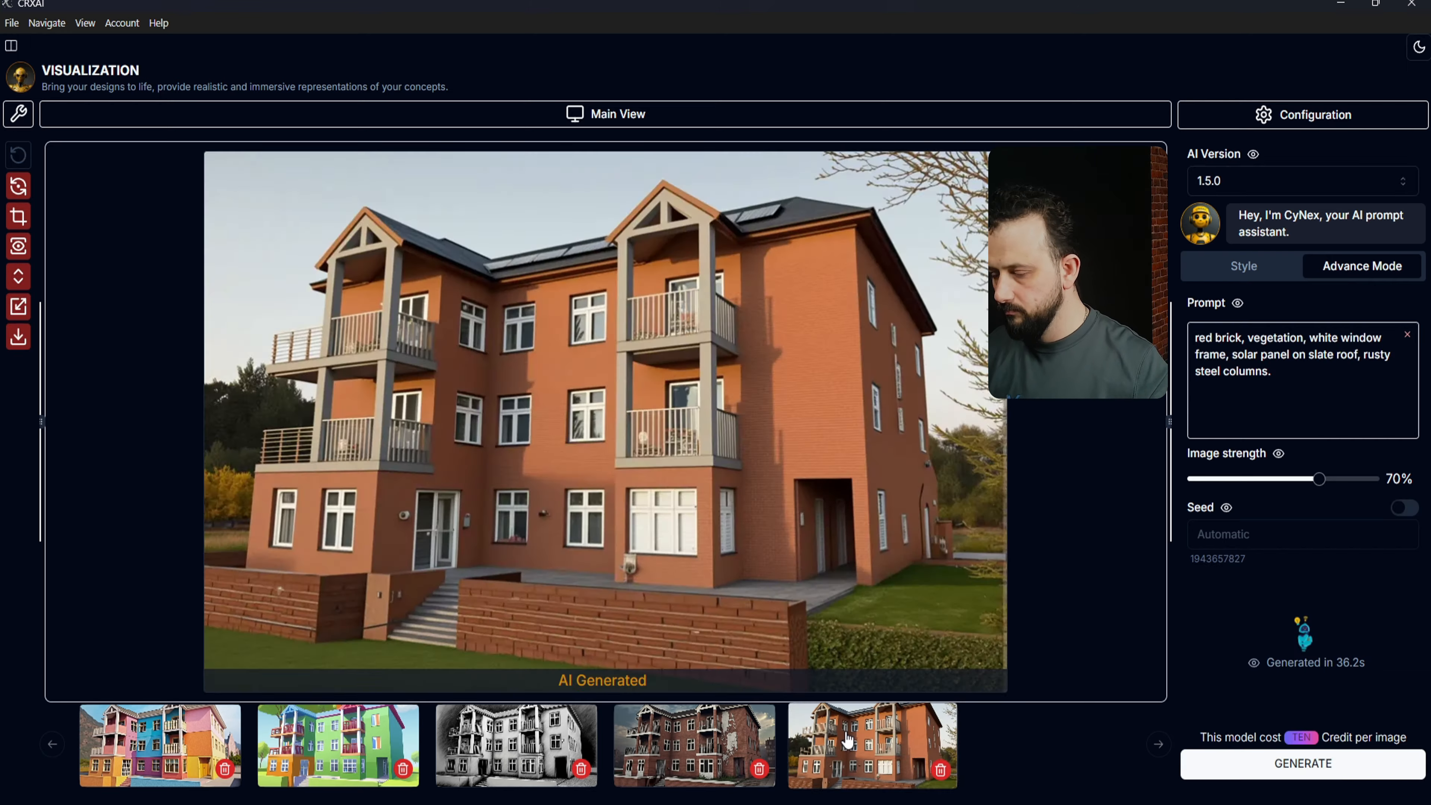
click(923, 507)
key(Escape)
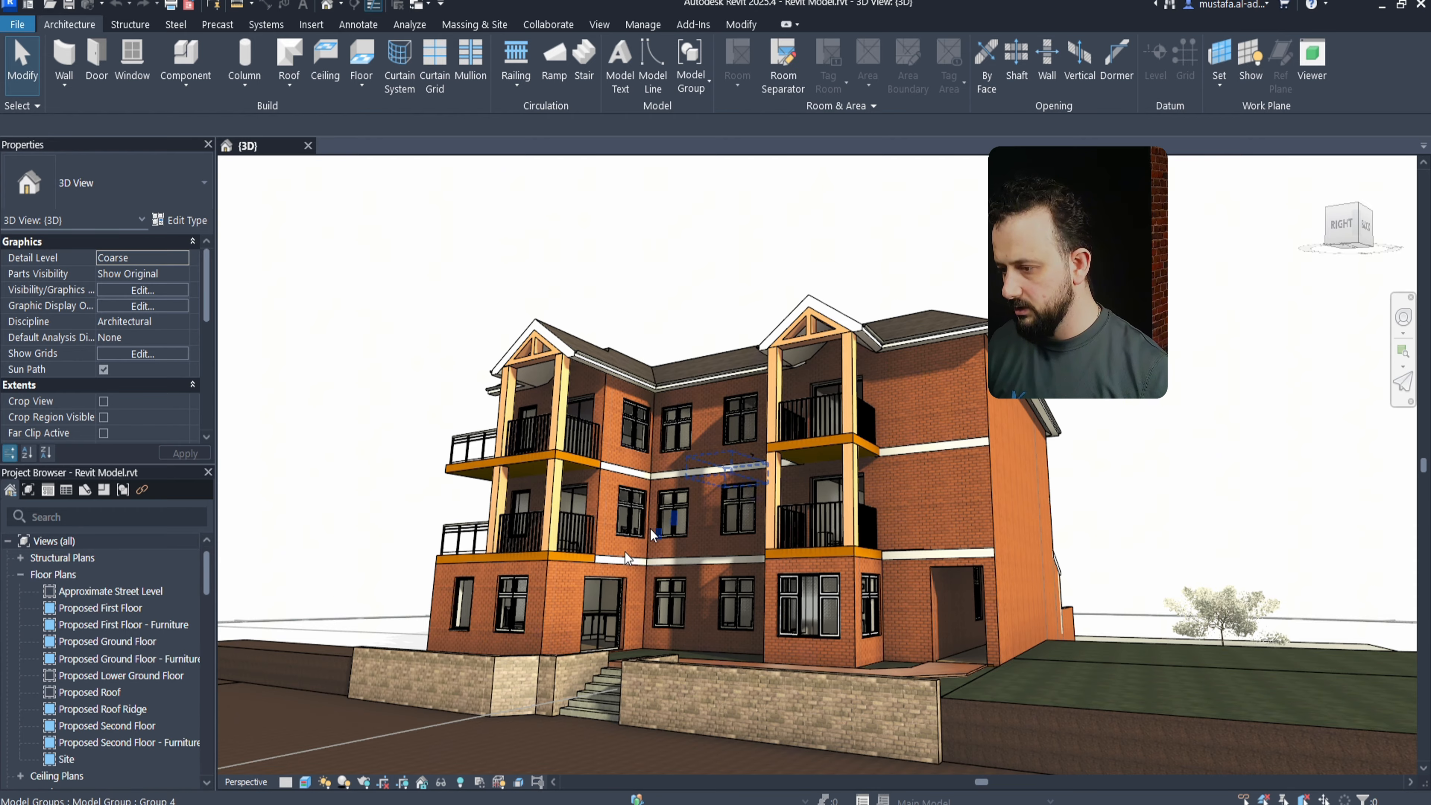
Step: Orbit and pan Revit's 3D view to the left facade with the white bay window, then return to CRXAI
scroll(700, 626, up, 2)
drag(701, 627, 5, 617)
drag(411, 600, 252, 556)
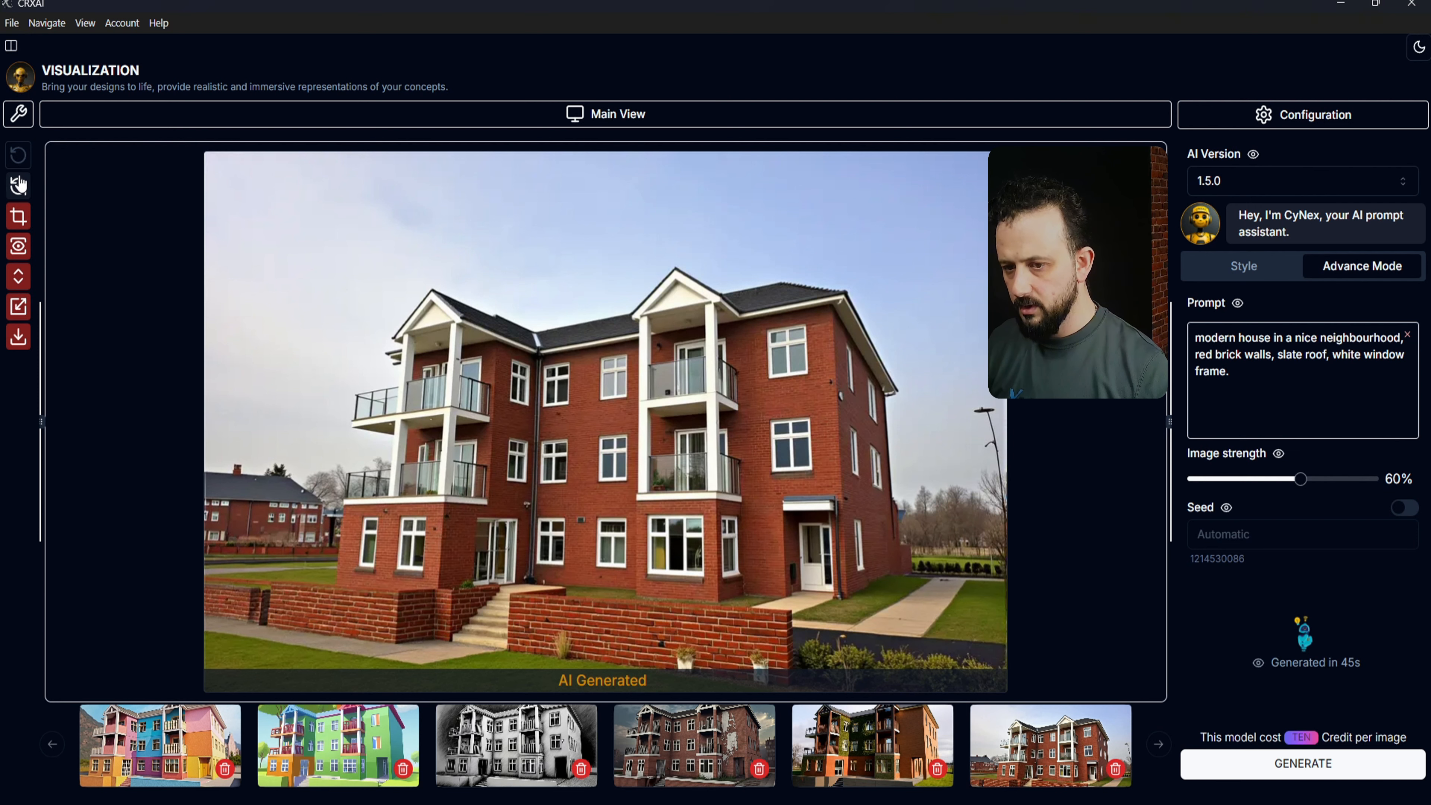
click(19, 246)
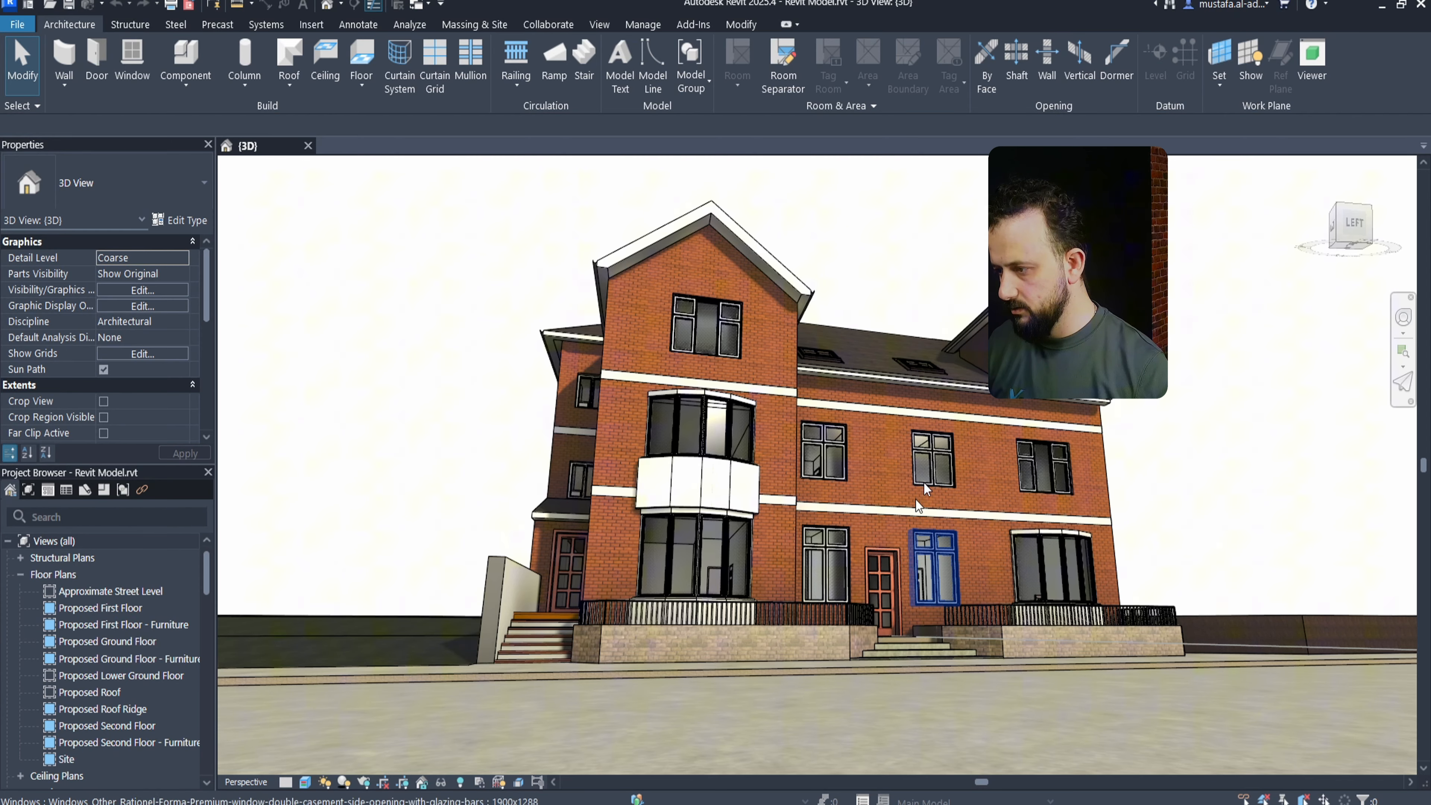
scroll(765, 474, up, 5)
drag(765, 474, 873, 459)
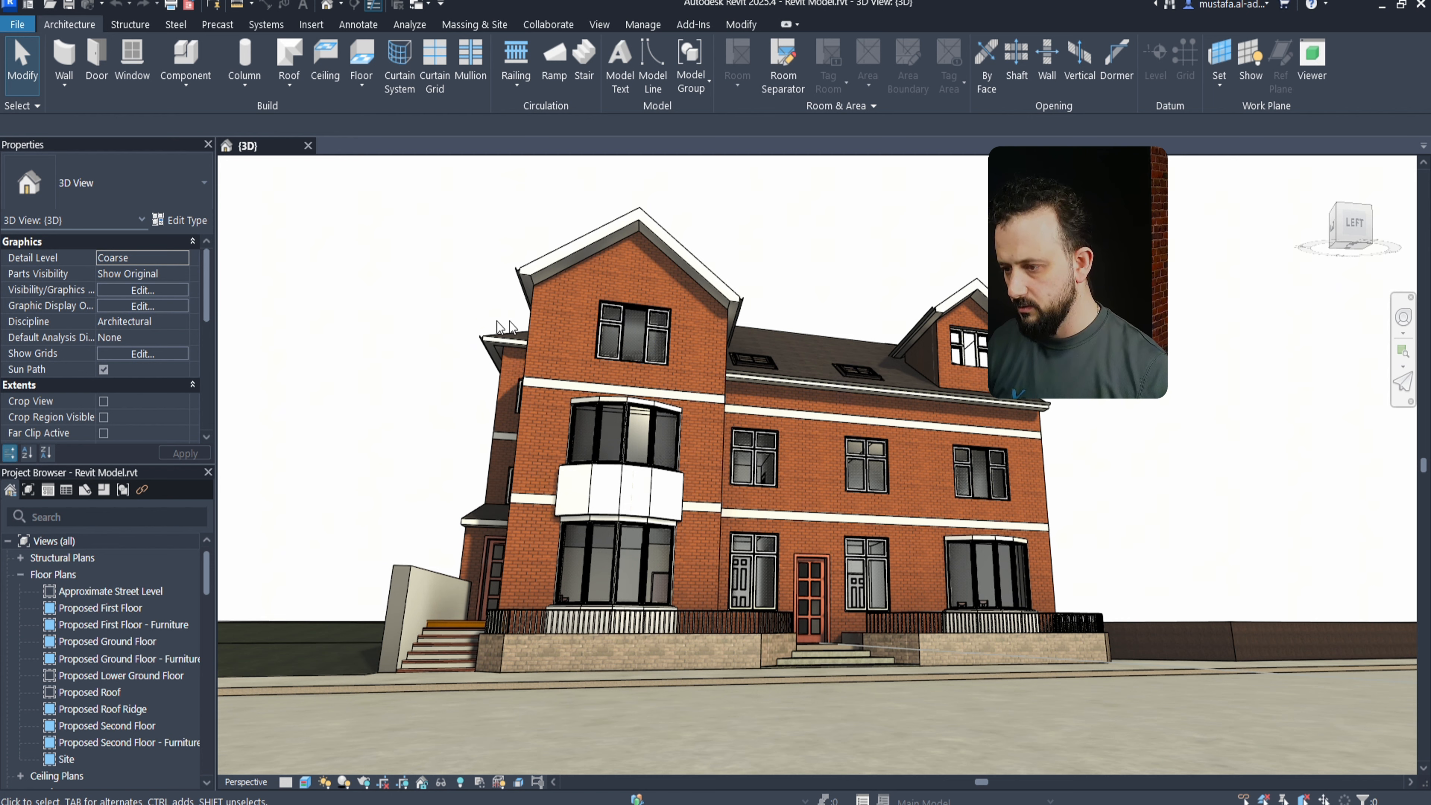
key(alt+Tab)
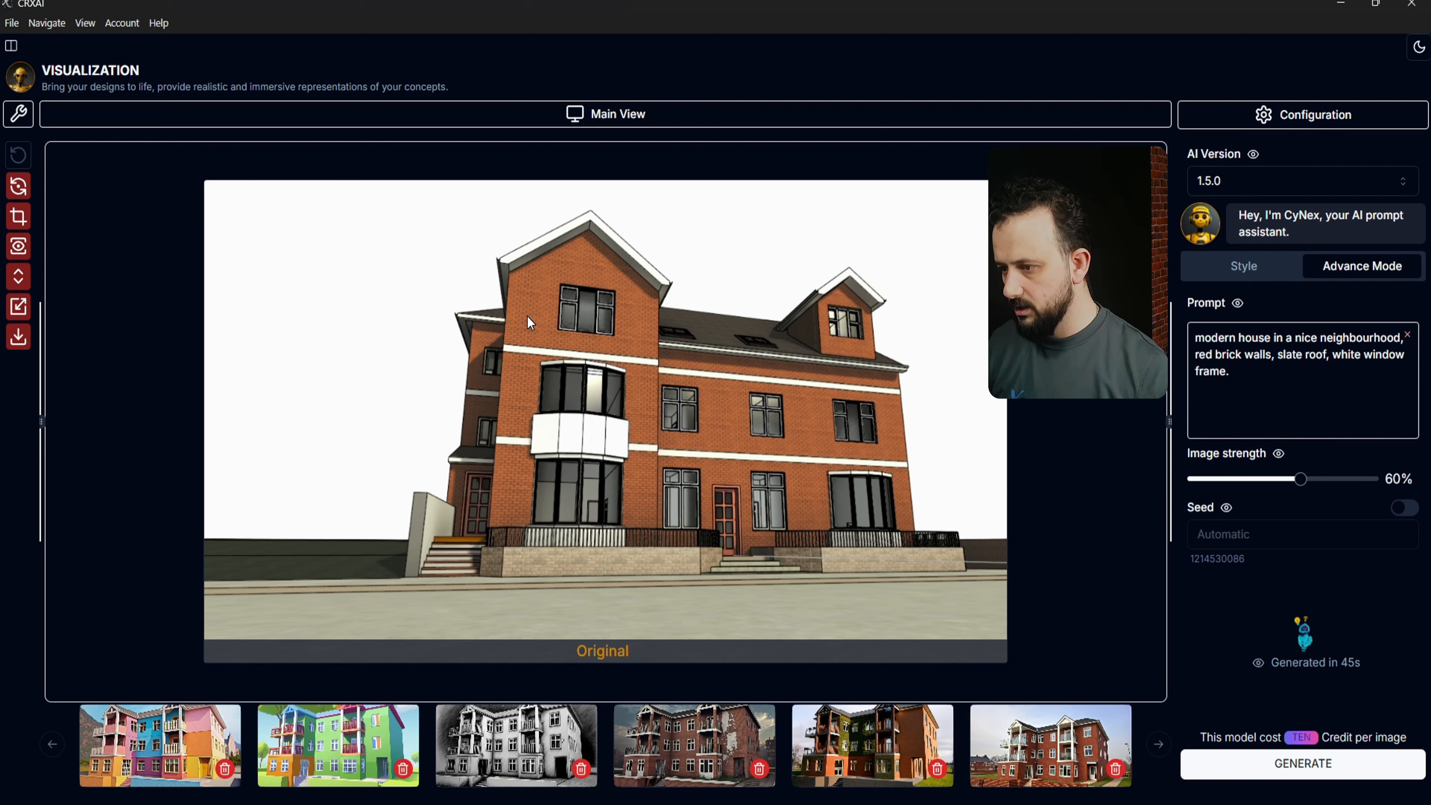
Step: Recapture the left-facade view, render it, then regenerate with ', vegetations' appended to the prompt
click(25, 189)
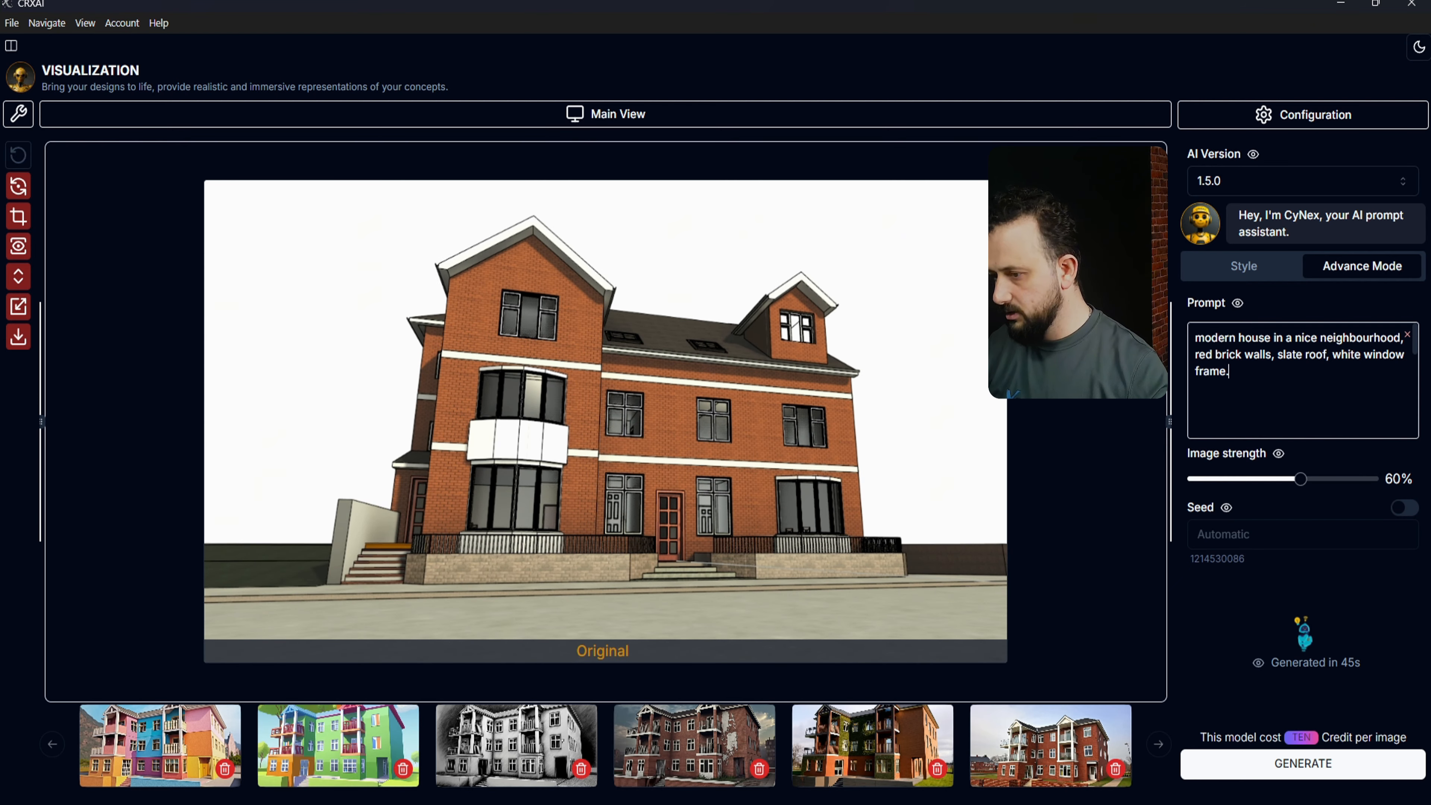
click(1189, 761)
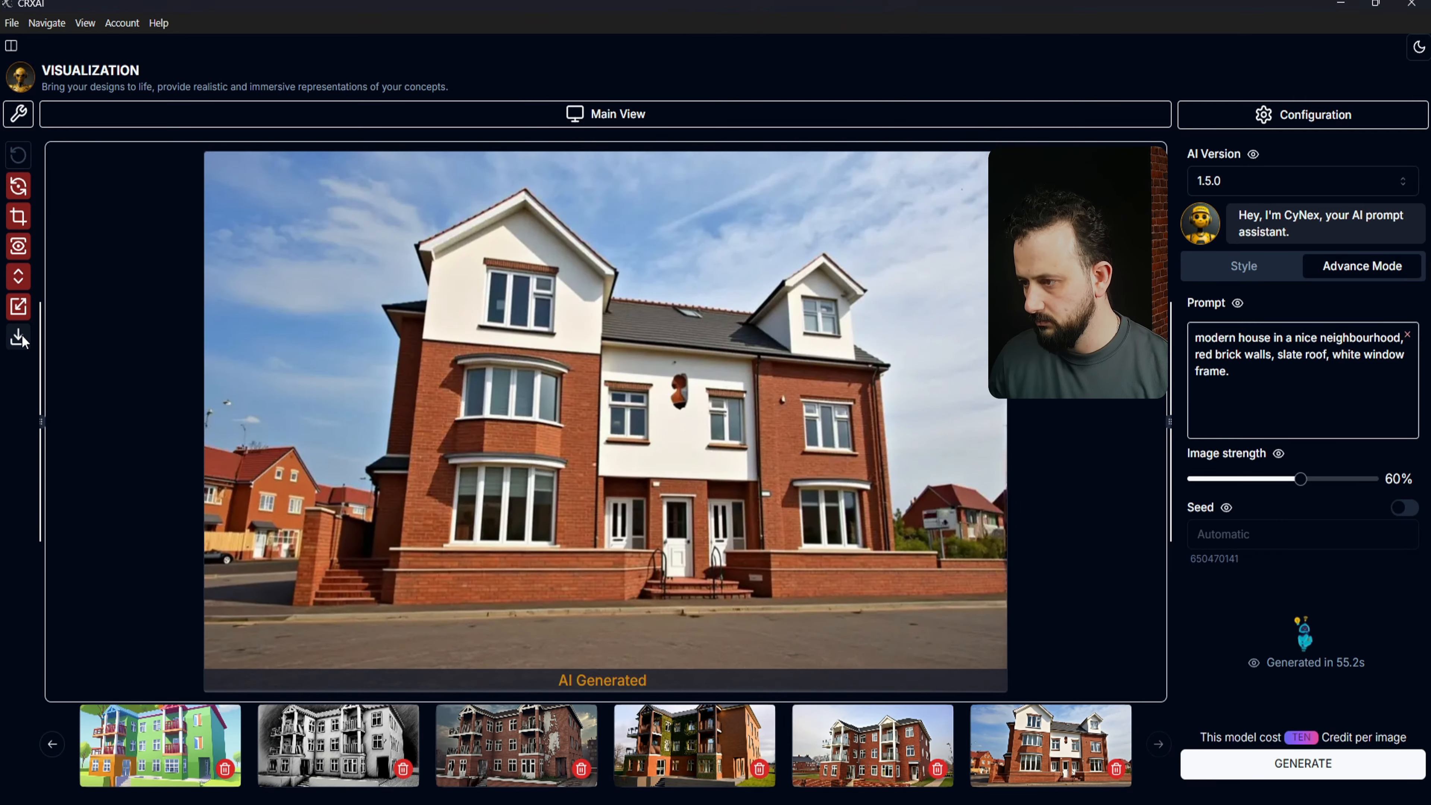
click(1234, 371)
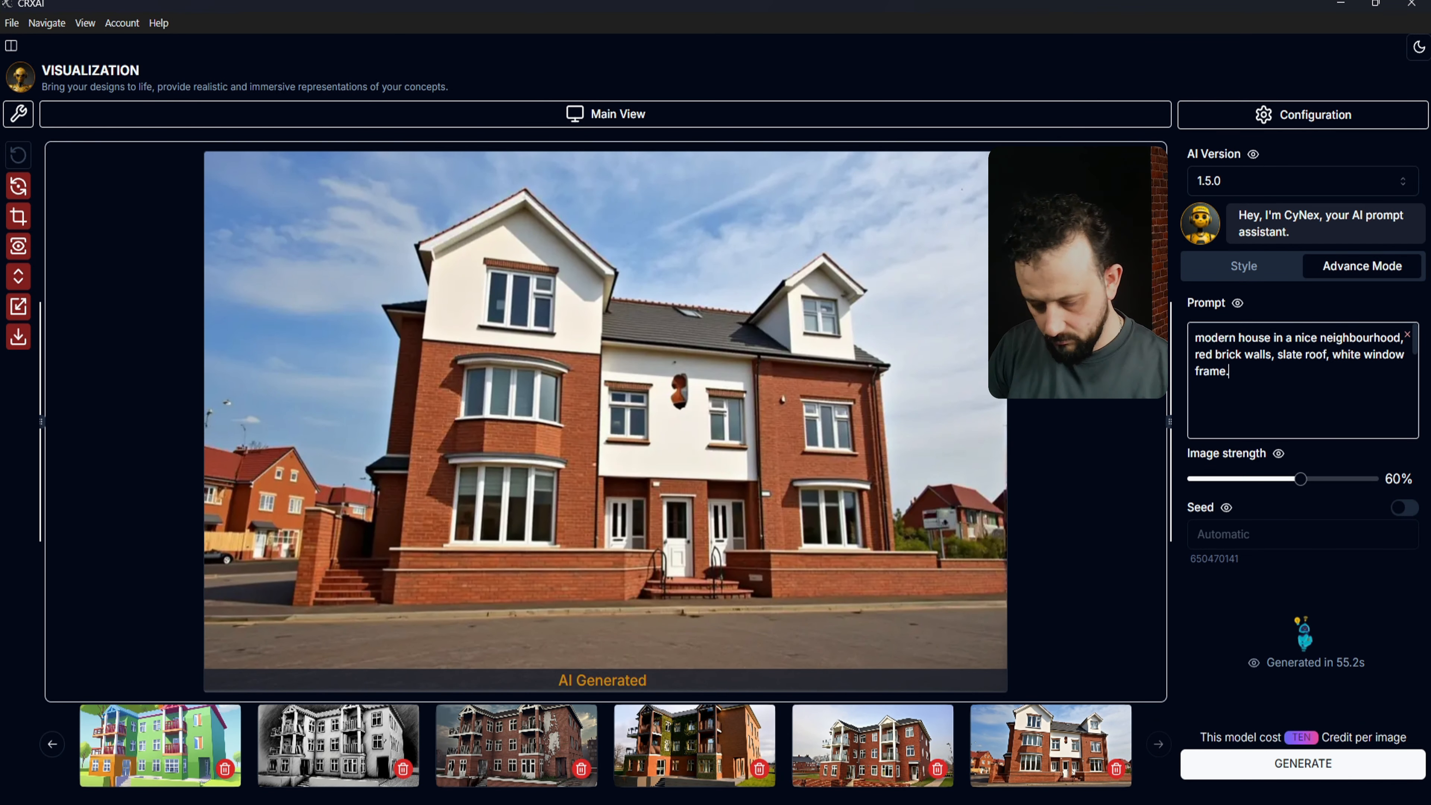
text(, vegetations)
click(1313, 778)
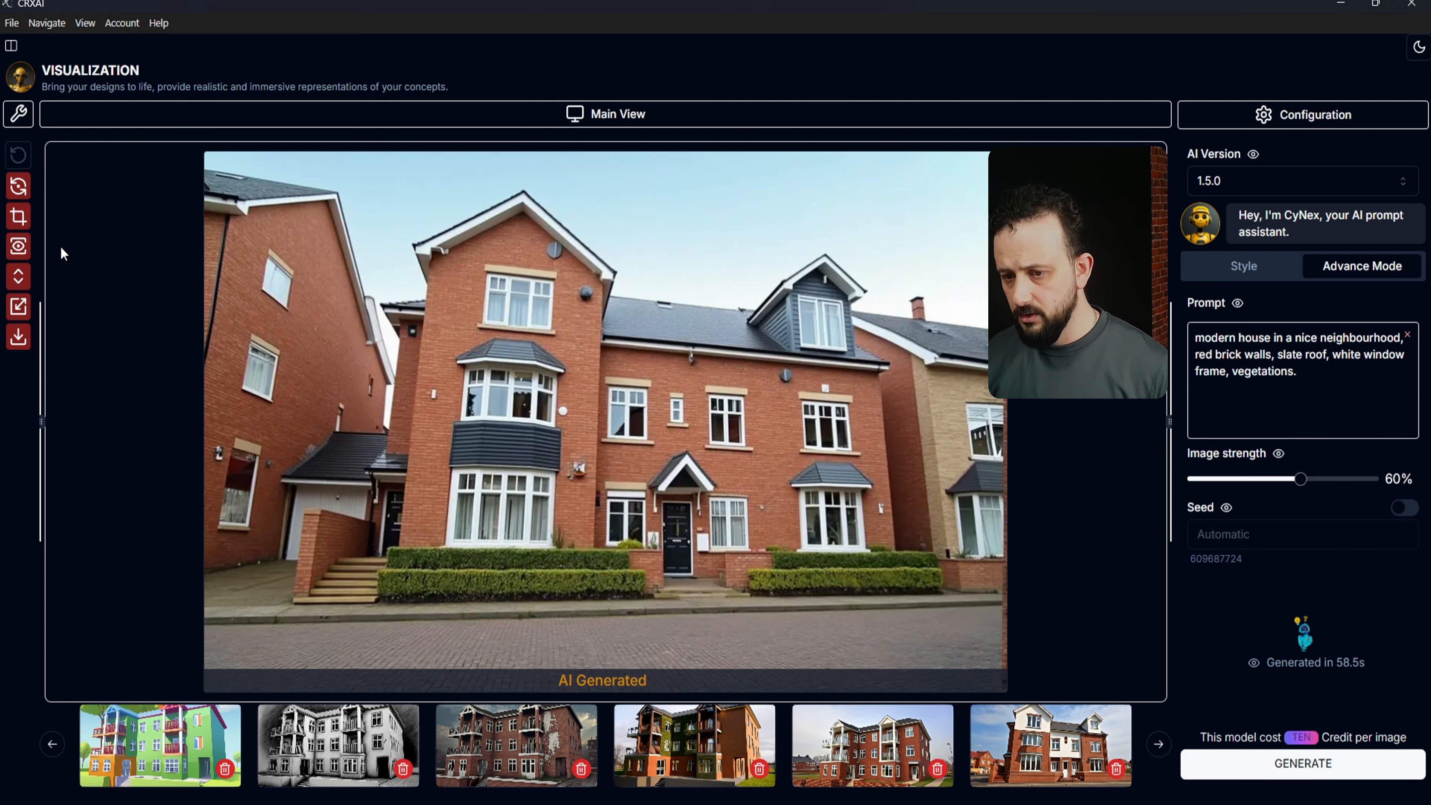
Step: Compare the render with the original Revit view using the split handle, and narrow the image panel from both sides
click(18, 276)
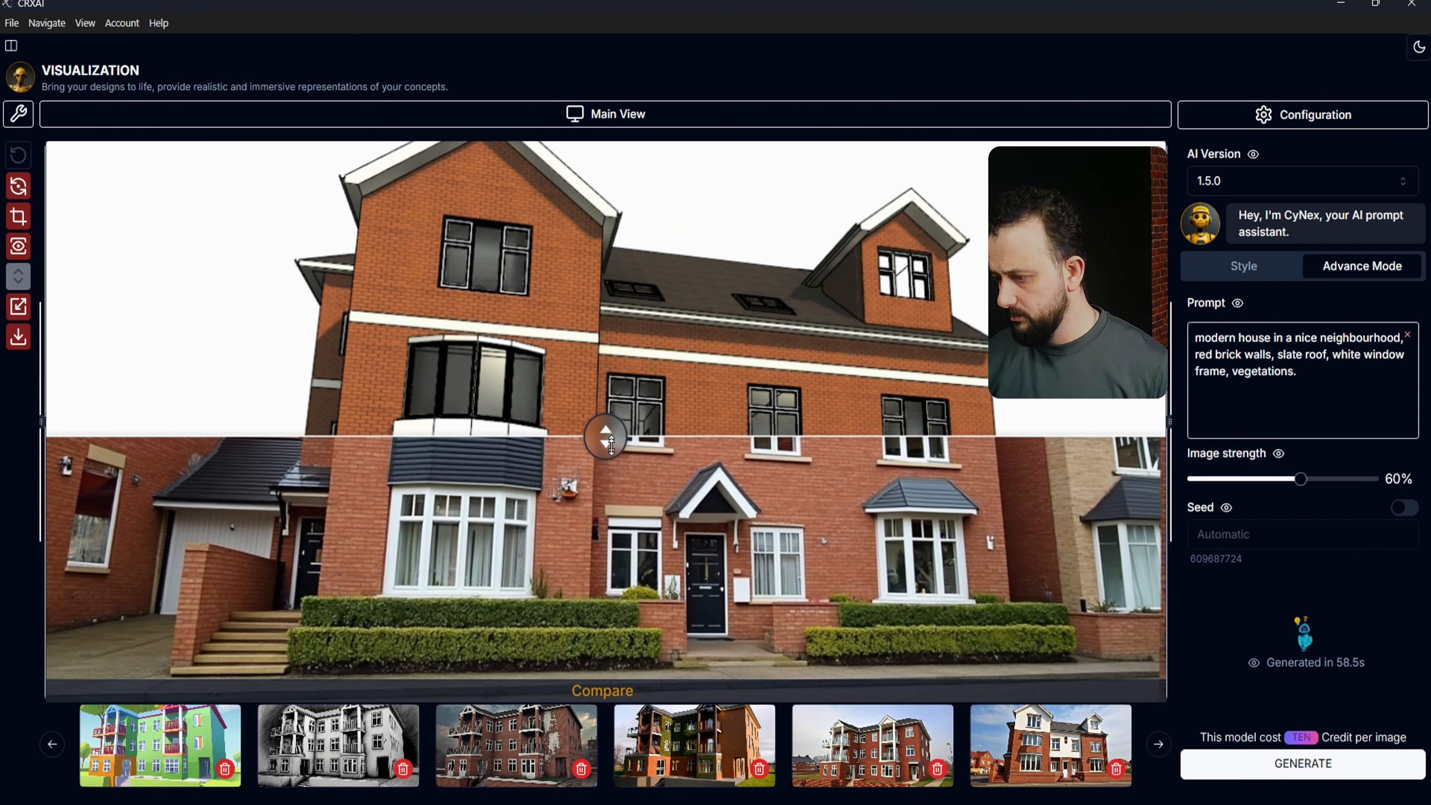
drag(611, 442, 656, 303)
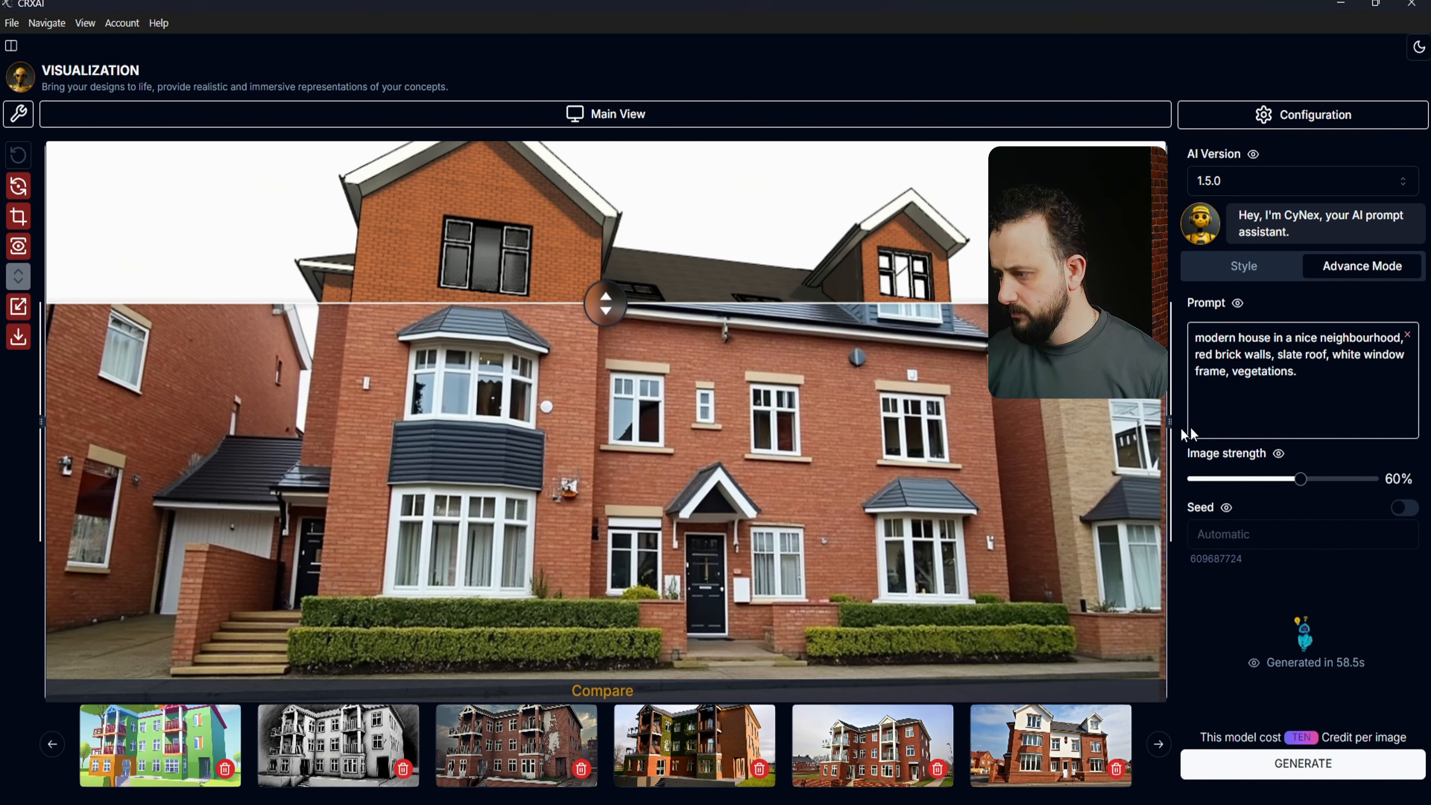
drag(1163, 420, 946, 422)
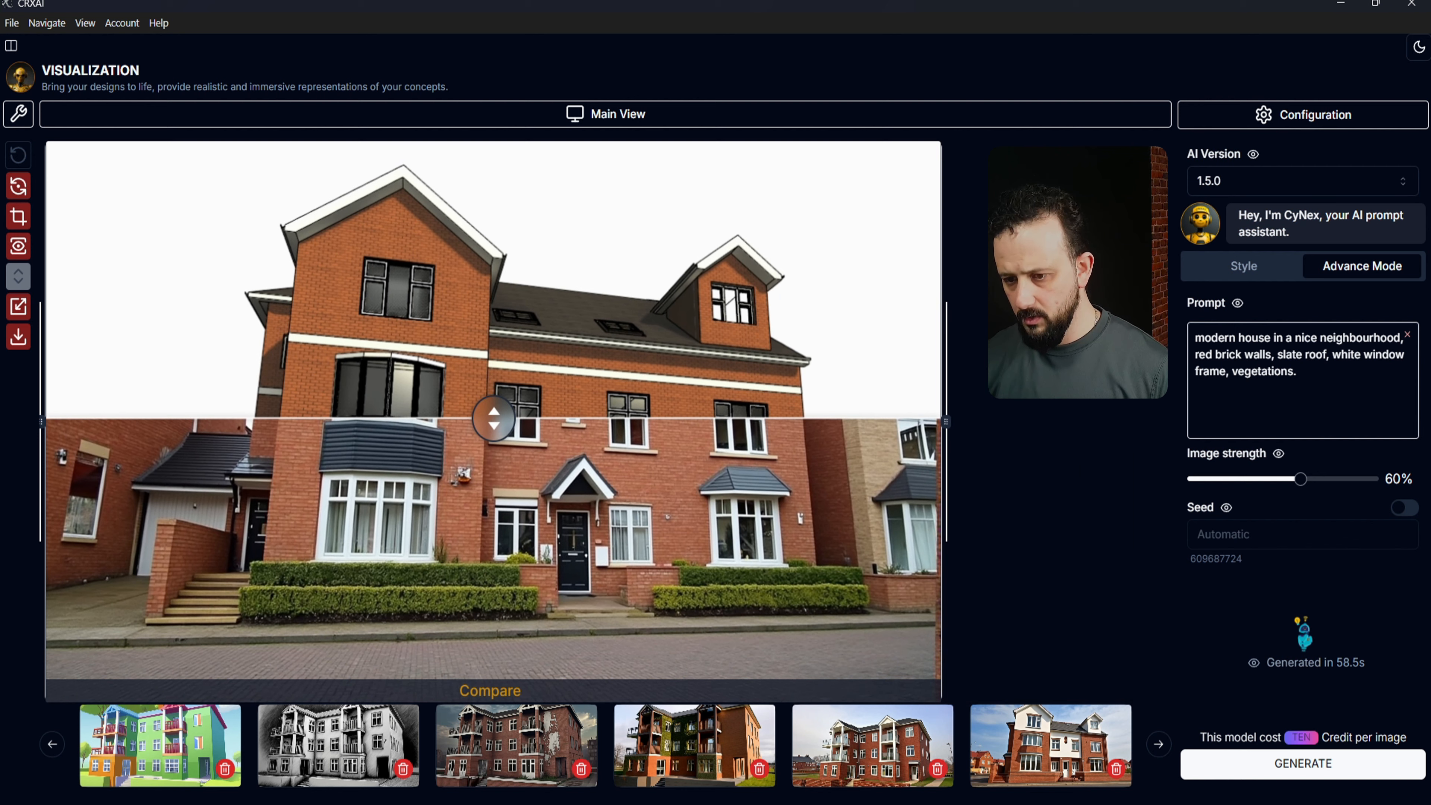
drag(41, 419, 246, 420)
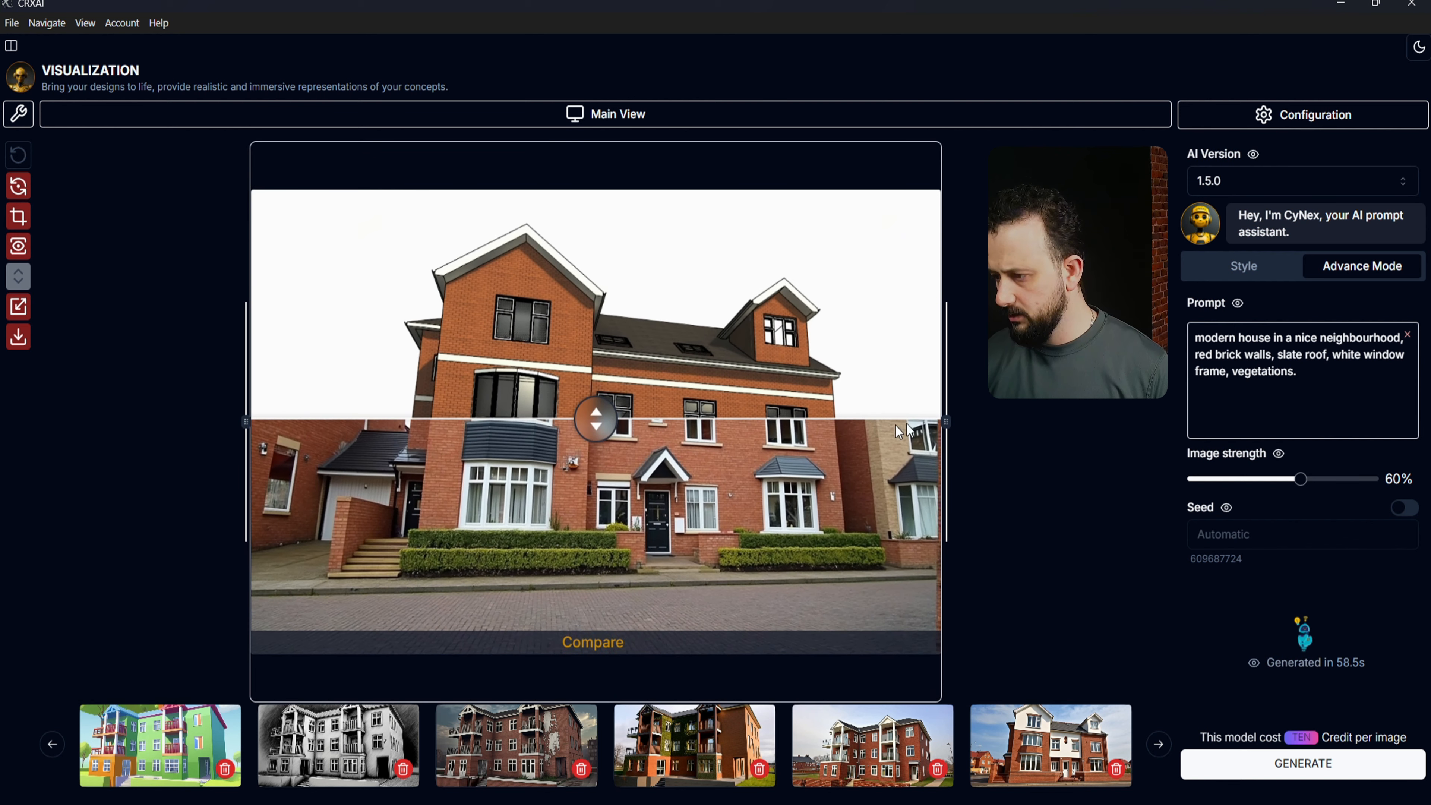
drag(949, 427, 983, 423)
mouse_move(616, 420)
mouse_down()
mouse_move(617, 182)
mouse_move(589, 621)
mouse_move(614, 659)
mouse_move(616, 182)
mouse_move(630, 660)
mouse_move(617, 192)
mouse_move(632, 653)
mouse_move(632, 209)
mouse_up()
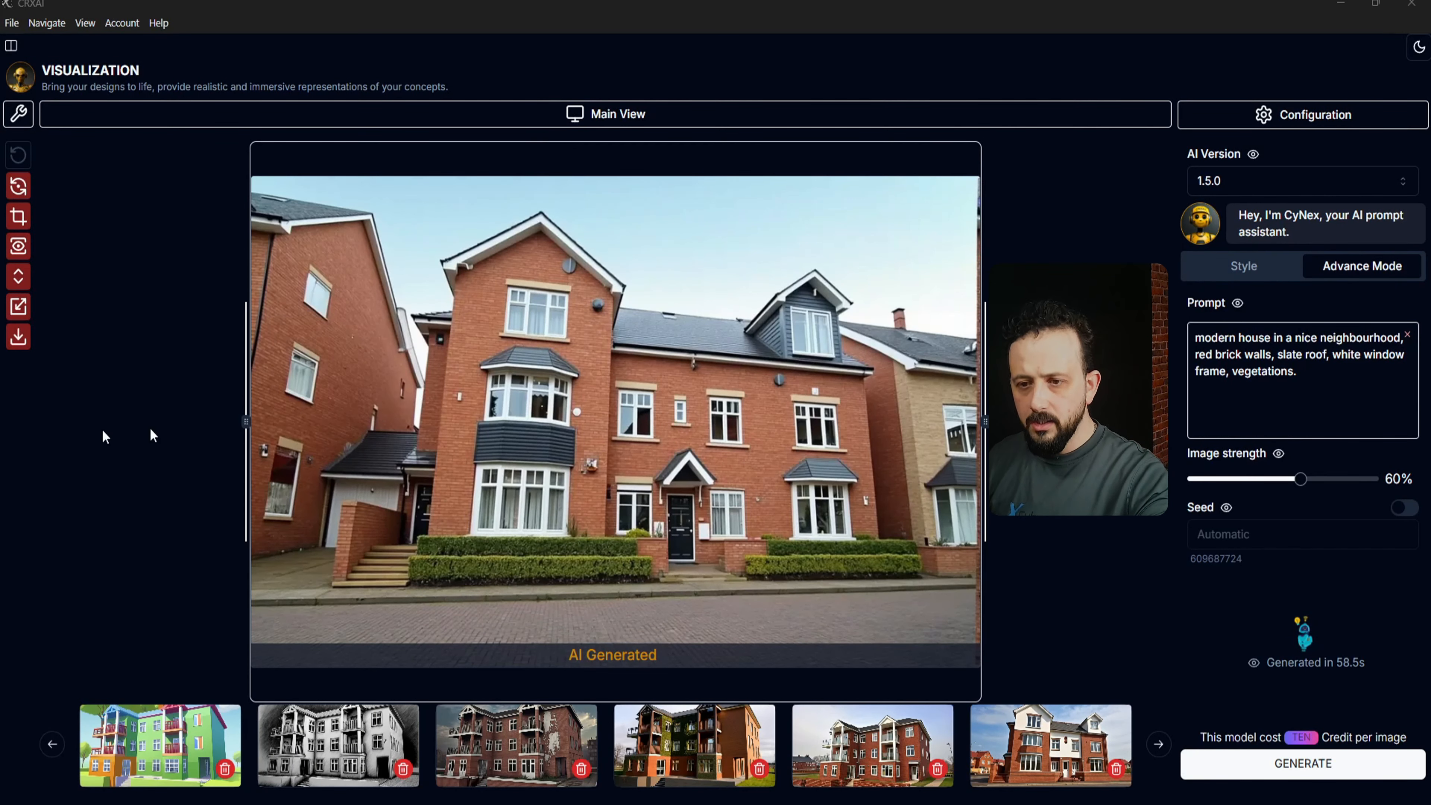
Step: Open the AI Editor with Ctrl+4 and capture the Autodesk Revit application window as the source
click(47, 24)
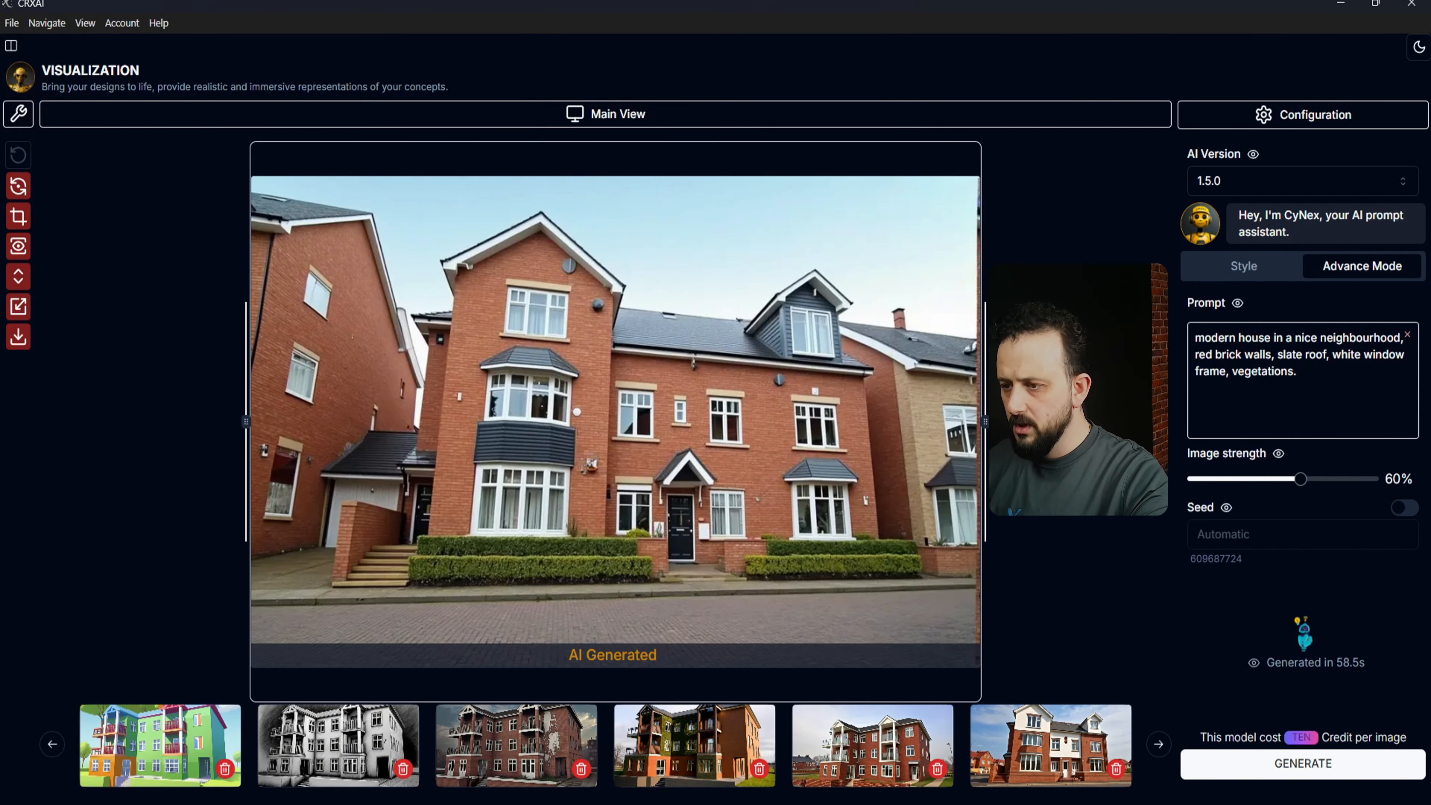
key(ctrl+4)
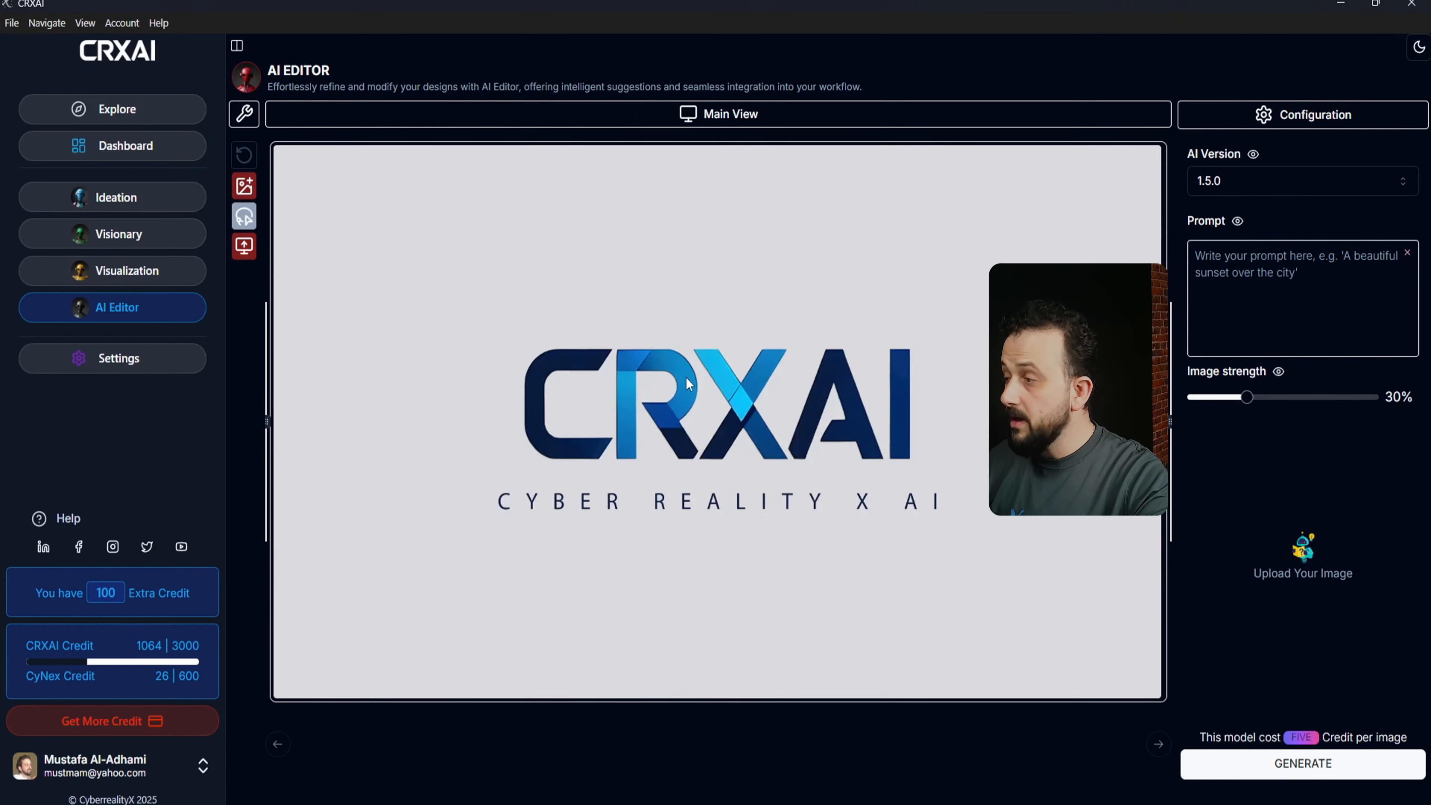
click(244, 245)
click(878, 214)
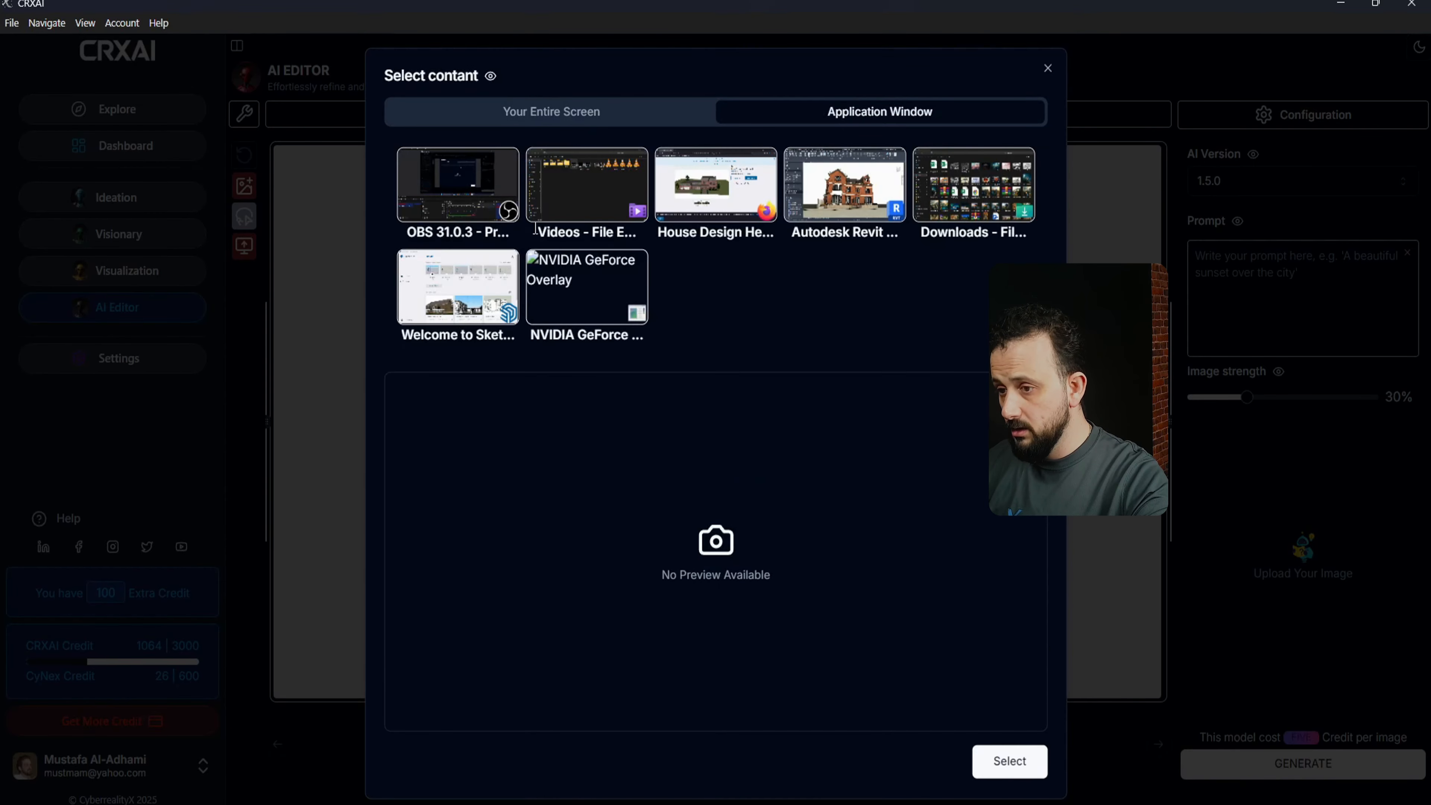
click(833, 206)
click(1009, 761)
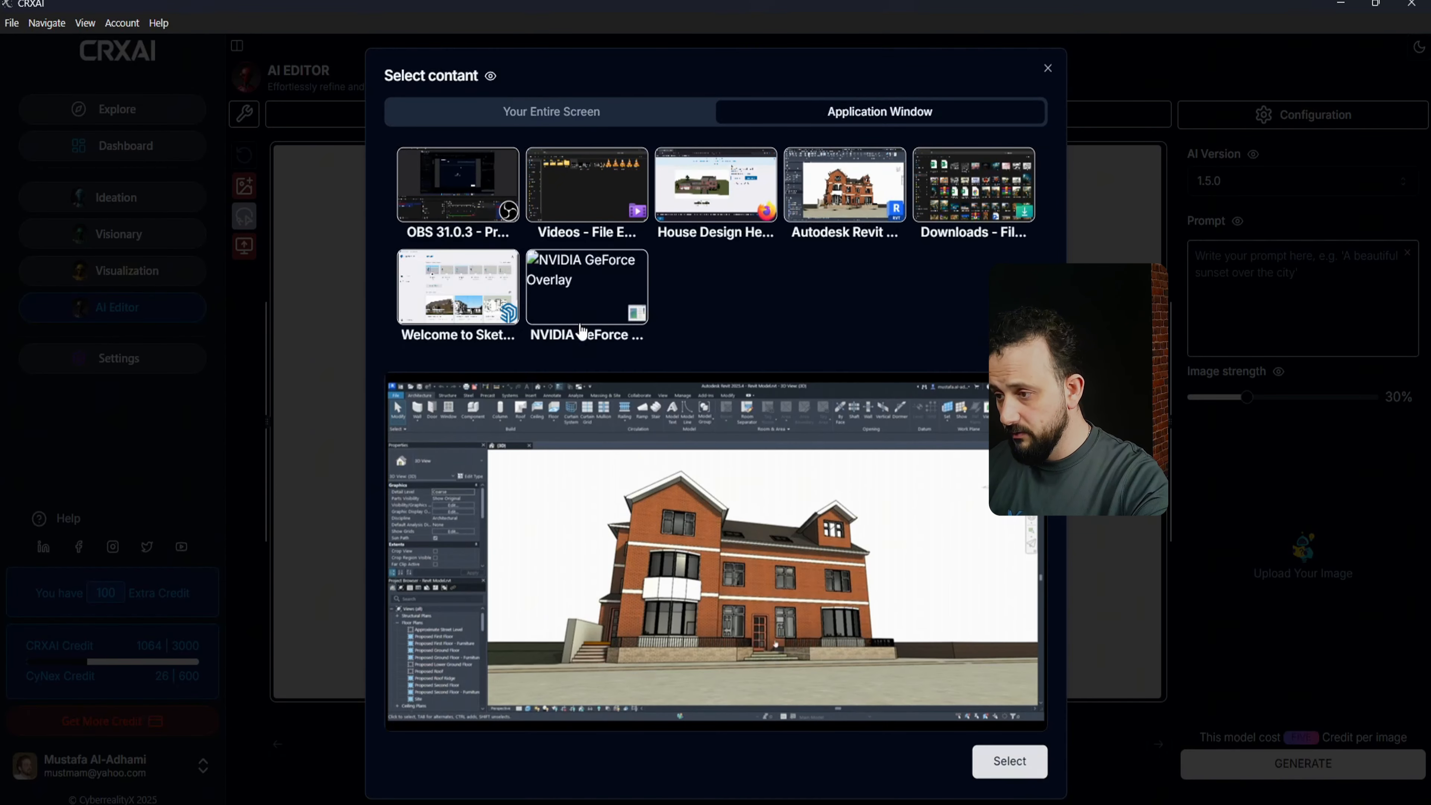